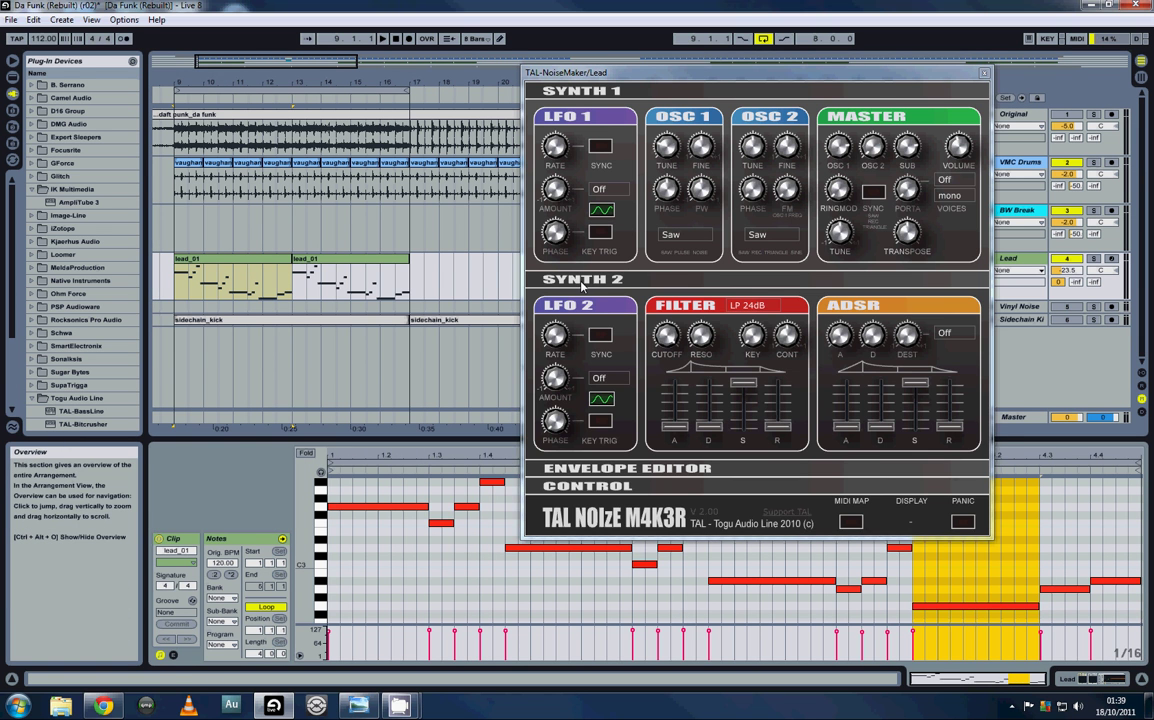
Step: Collapse the synth's Synth 2 section to examine the lead_01 notes in the MIDI editor, and reopen the section
click(581, 284)
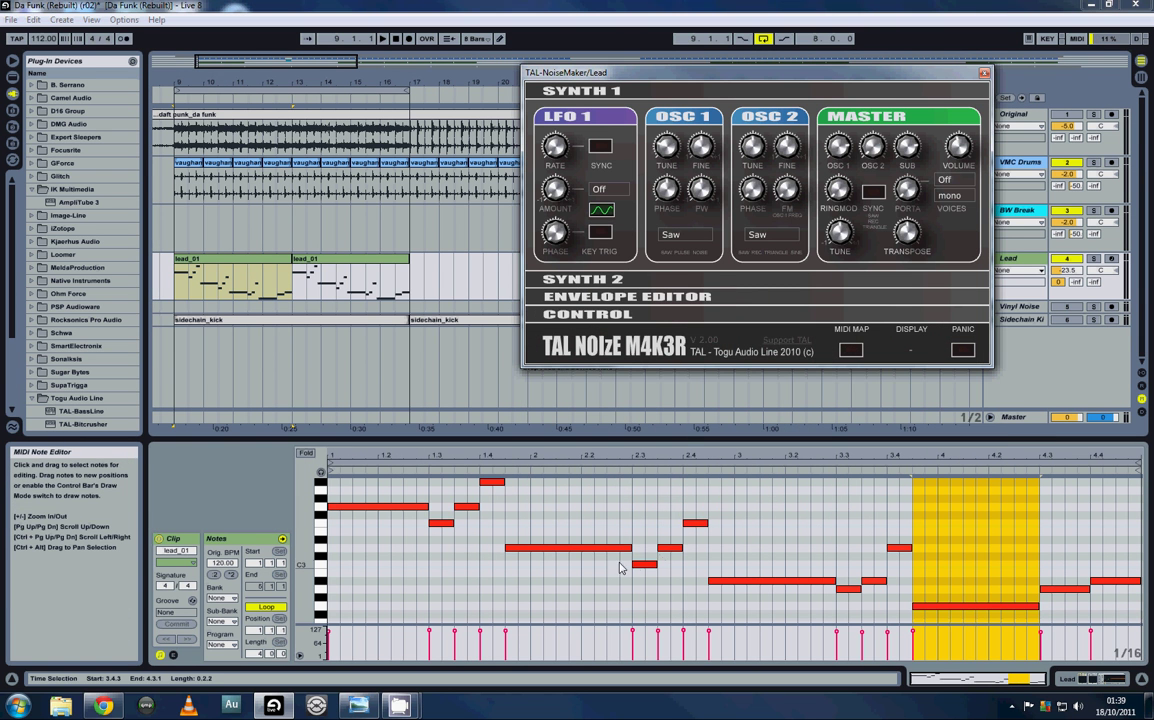
click(577, 566)
scroll(577, 566, up, 2)
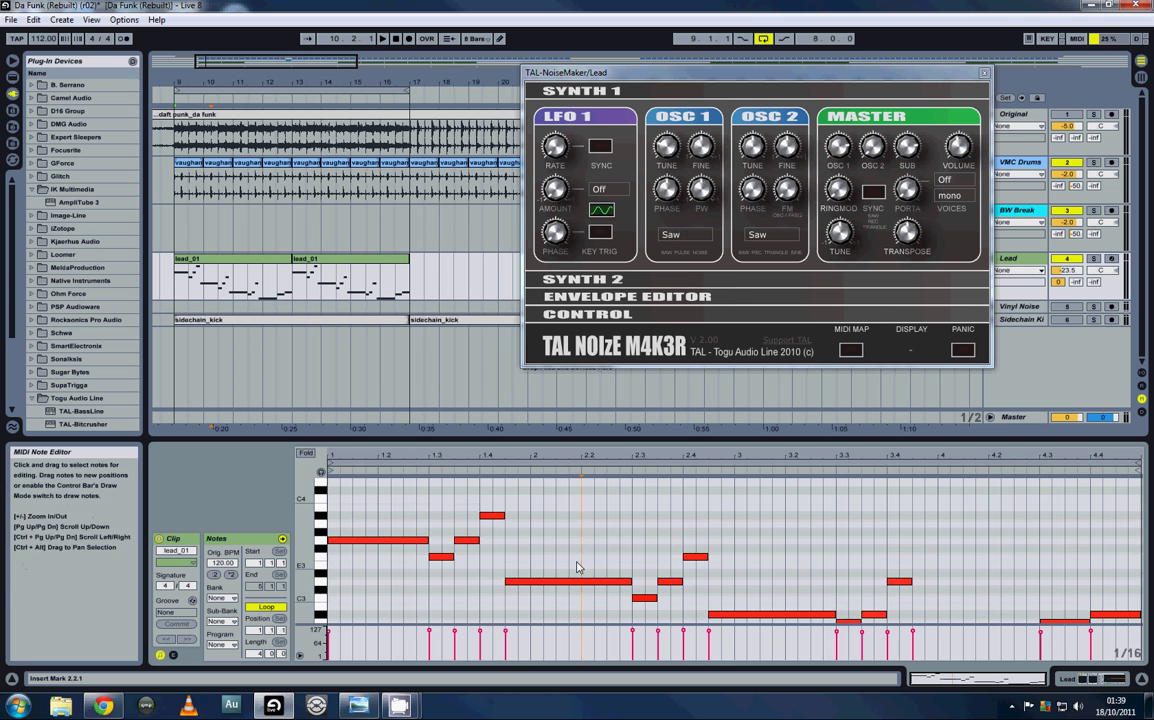
scroll(577, 567, down, 2)
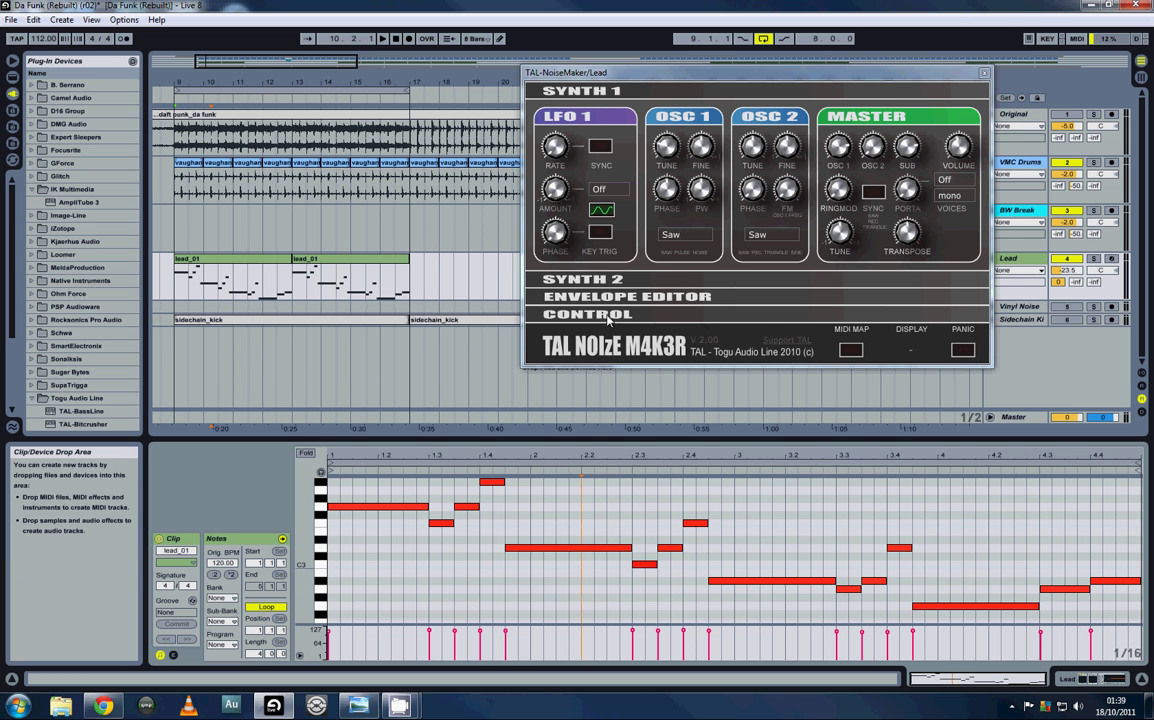
click(583, 280)
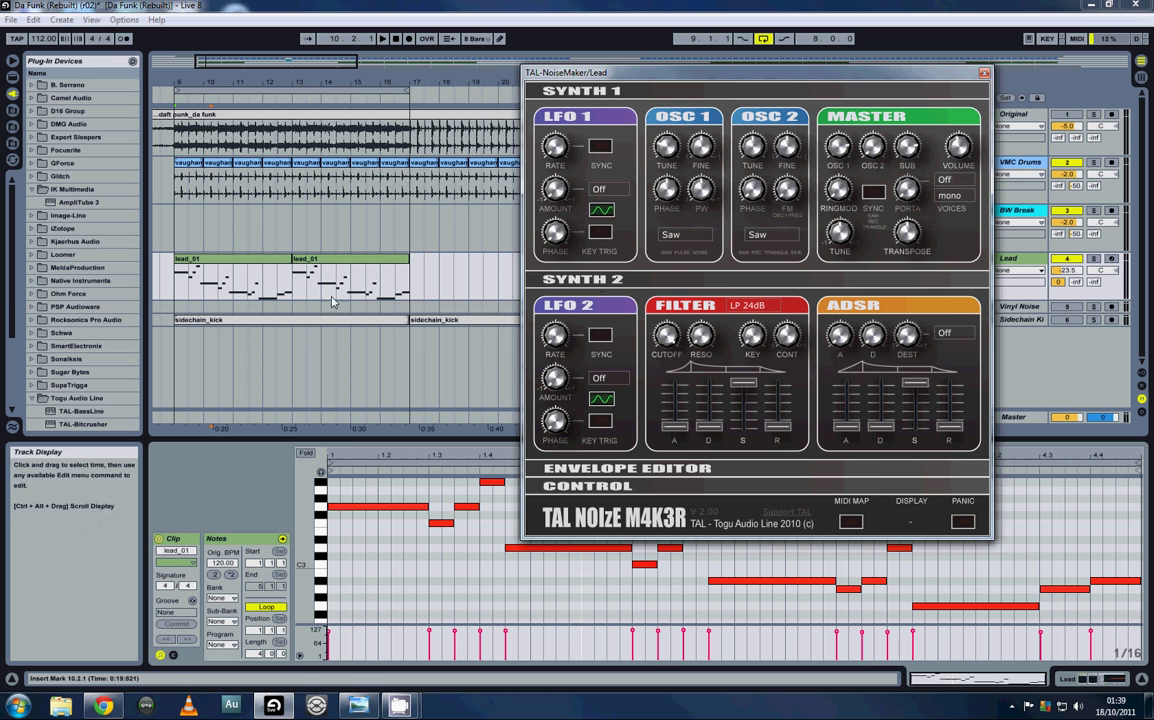
Step: Start playback of the arrangement, set oscillator 1 tune to -24 and enable oscillator sync
click(382, 38)
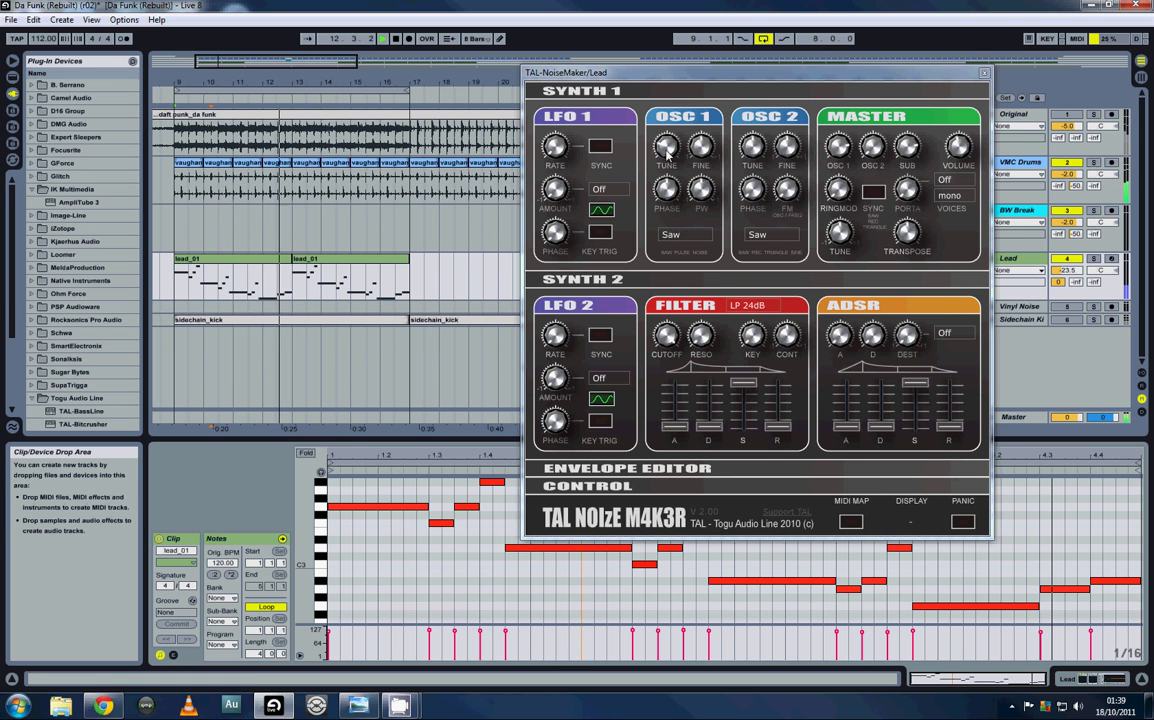
drag(665, 150, 682, 222)
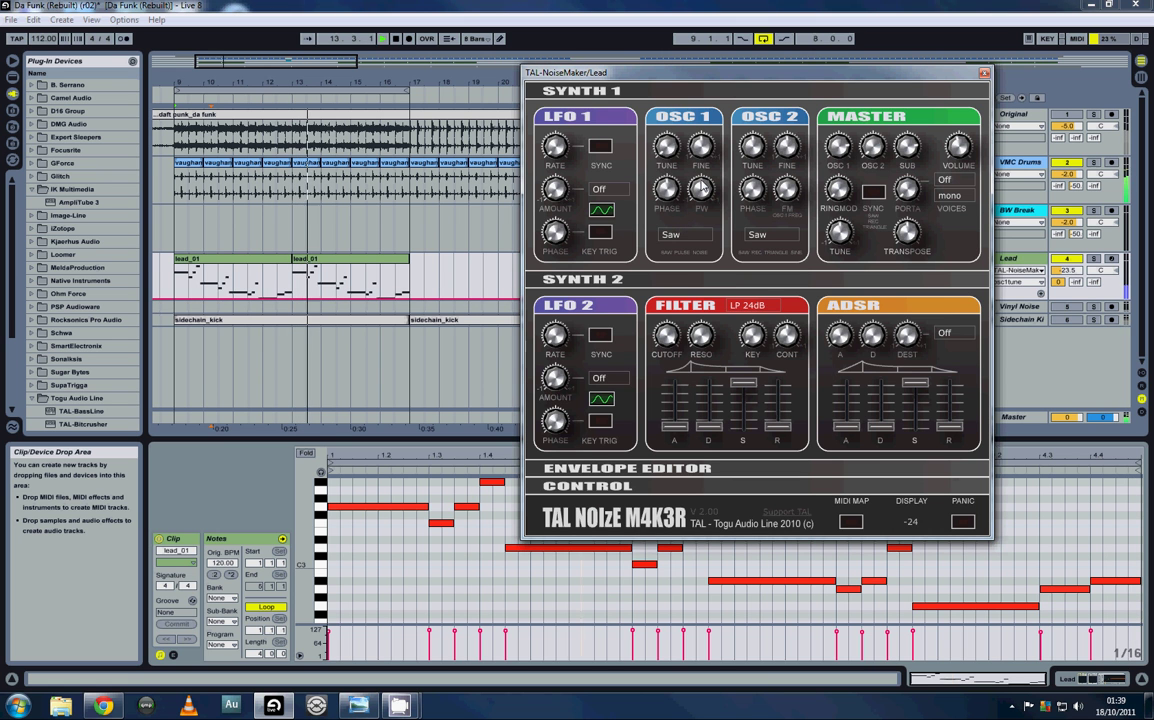
click(876, 193)
Step: Set the oscillator 2 volume to -8.38 dB, its phase to 1.00 and its FM amount to 0.18
drag(872, 147, 876, 34)
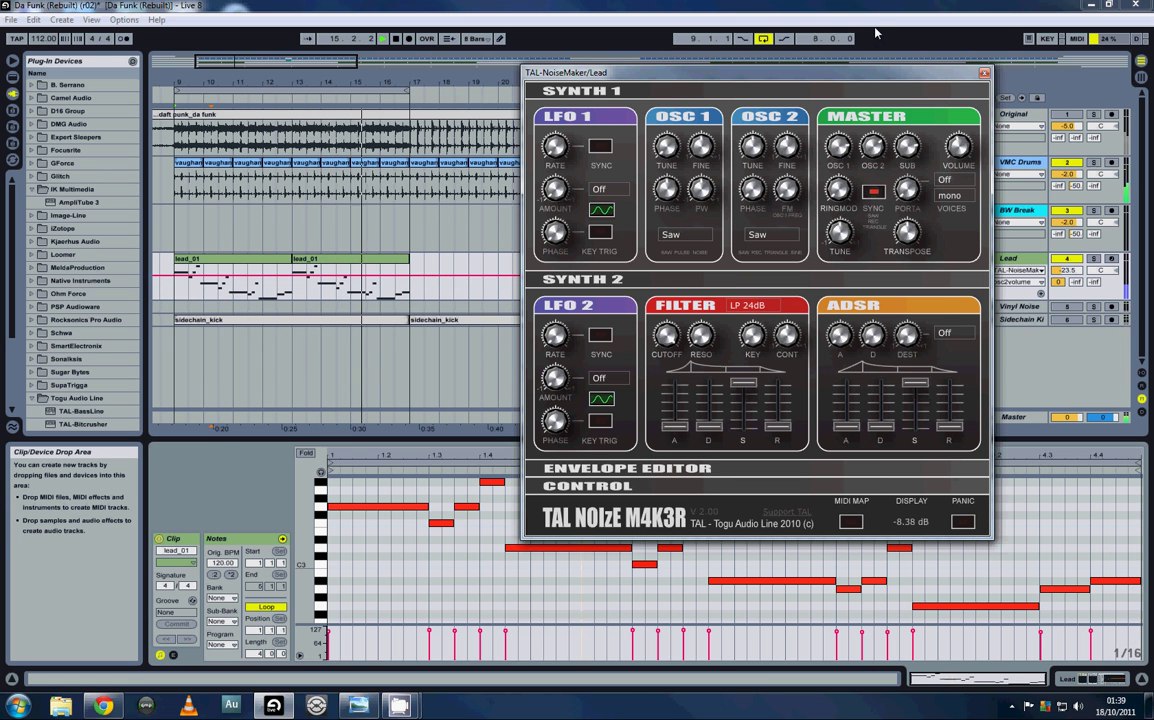
drag(837, 154, 837, 157)
drag(751, 193, 739, 4)
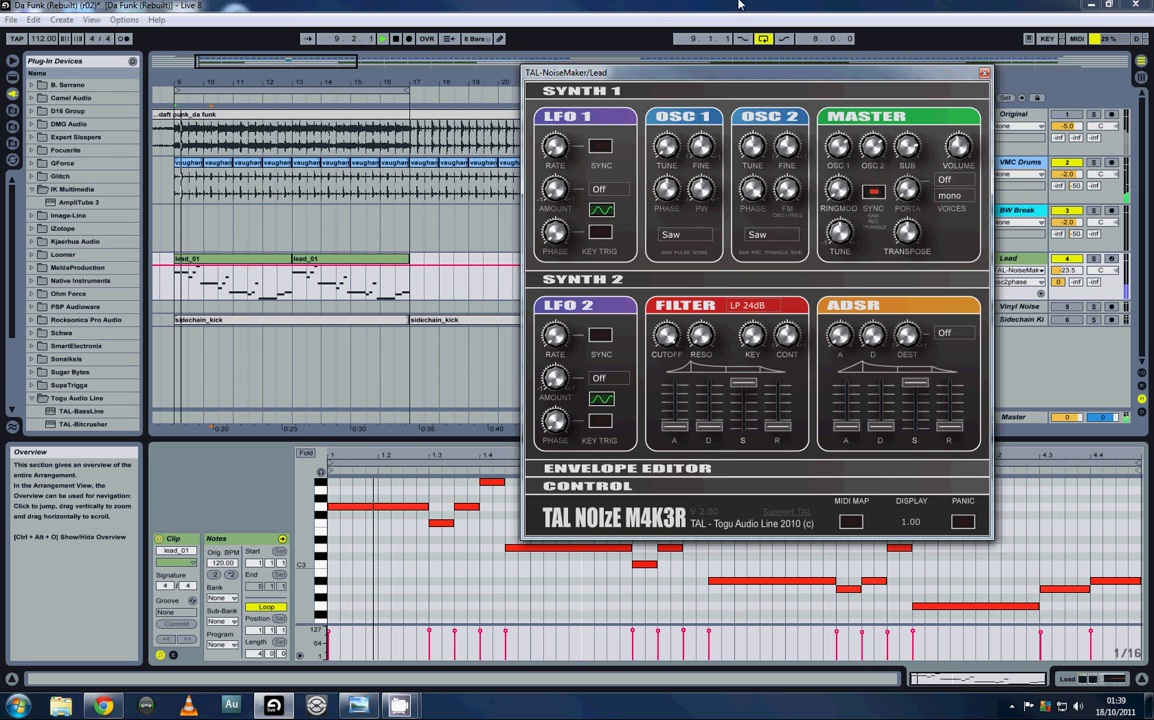
drag(785, 194, 779, 165)
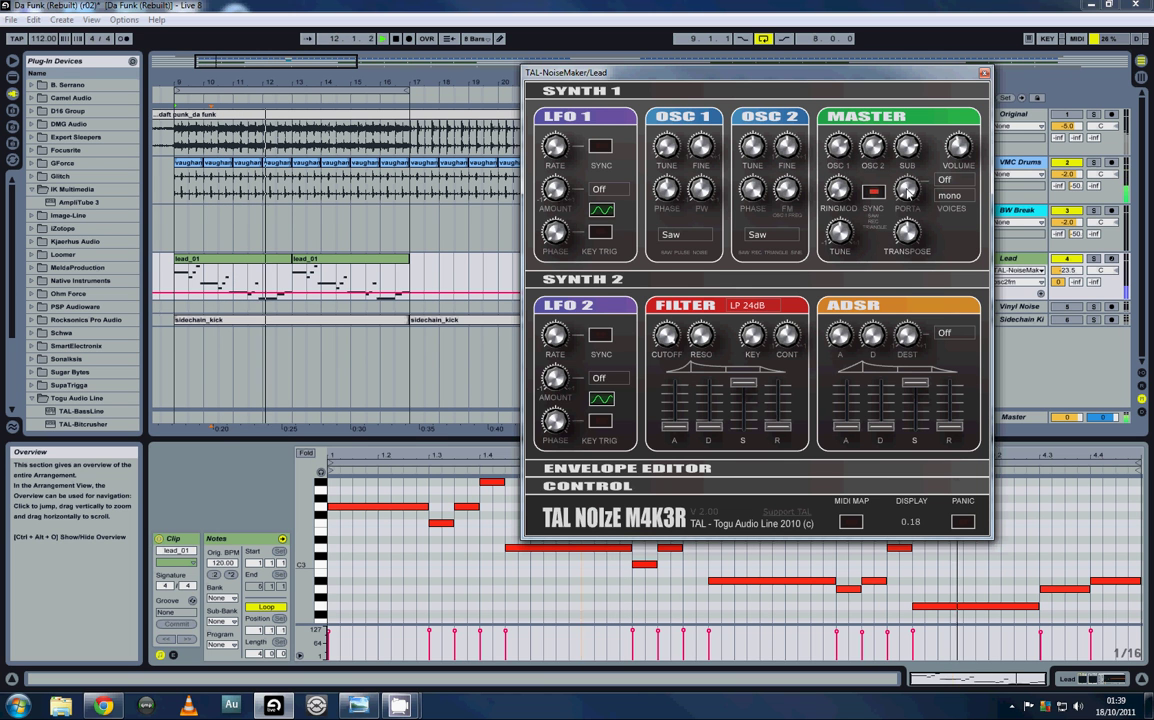
Step: Lower the filter cutoff, set the resonance to 0.68 and set the filter contour to -0.42
drag(668, 339, 705, 442)
drag(702, 340, 706, 227)
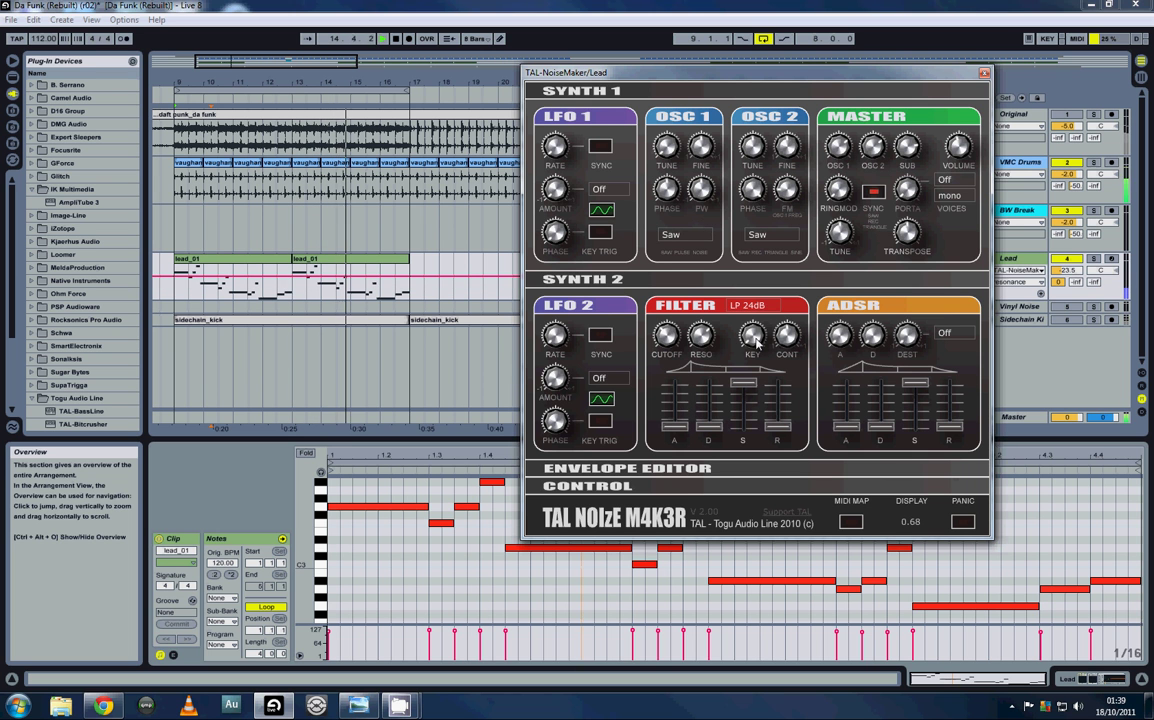
drag(783, 340, 747, 407)
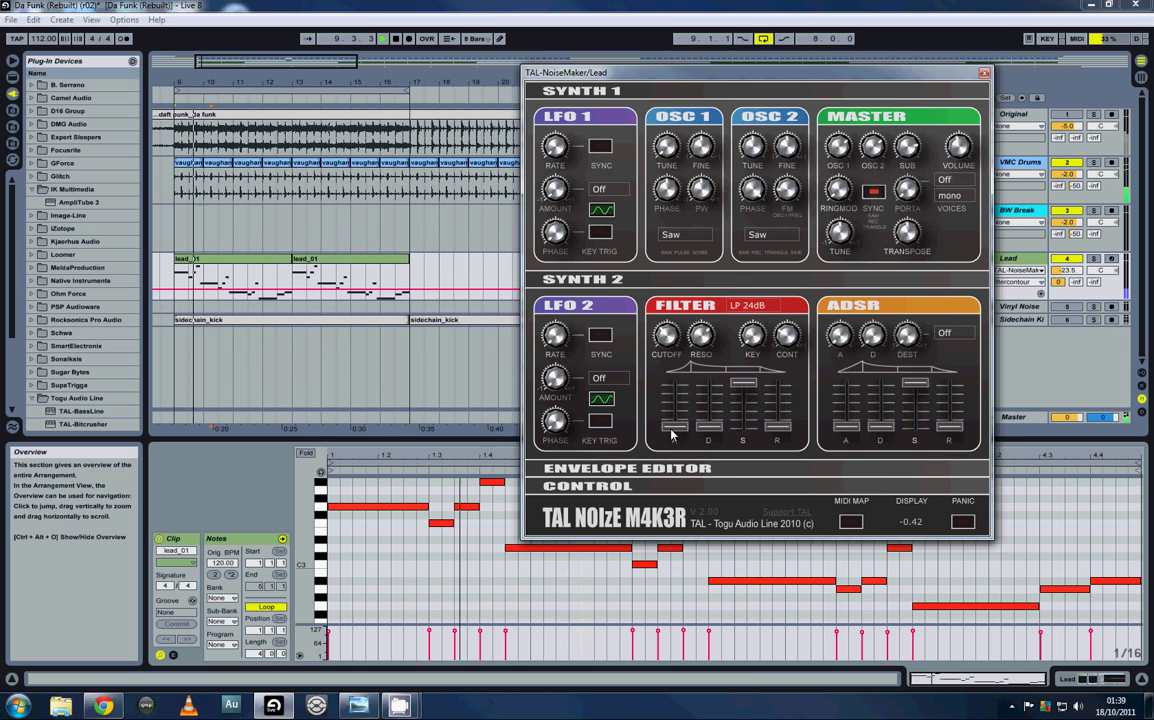
Step: Raise the filter envelope's attack and decay, and set its sustain to 0.48 and release to 1.00
drag(673, 431, 689, 352)
drag(715, 425, 739, 471)
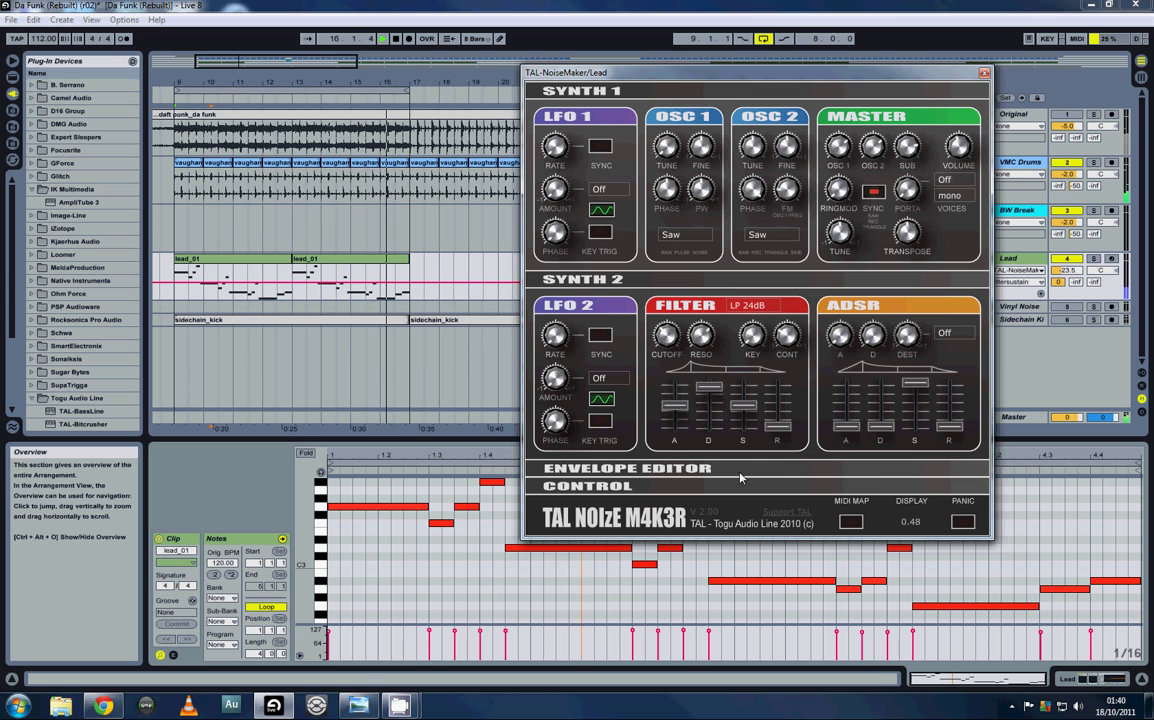
drag(782, 430, 780, 382)
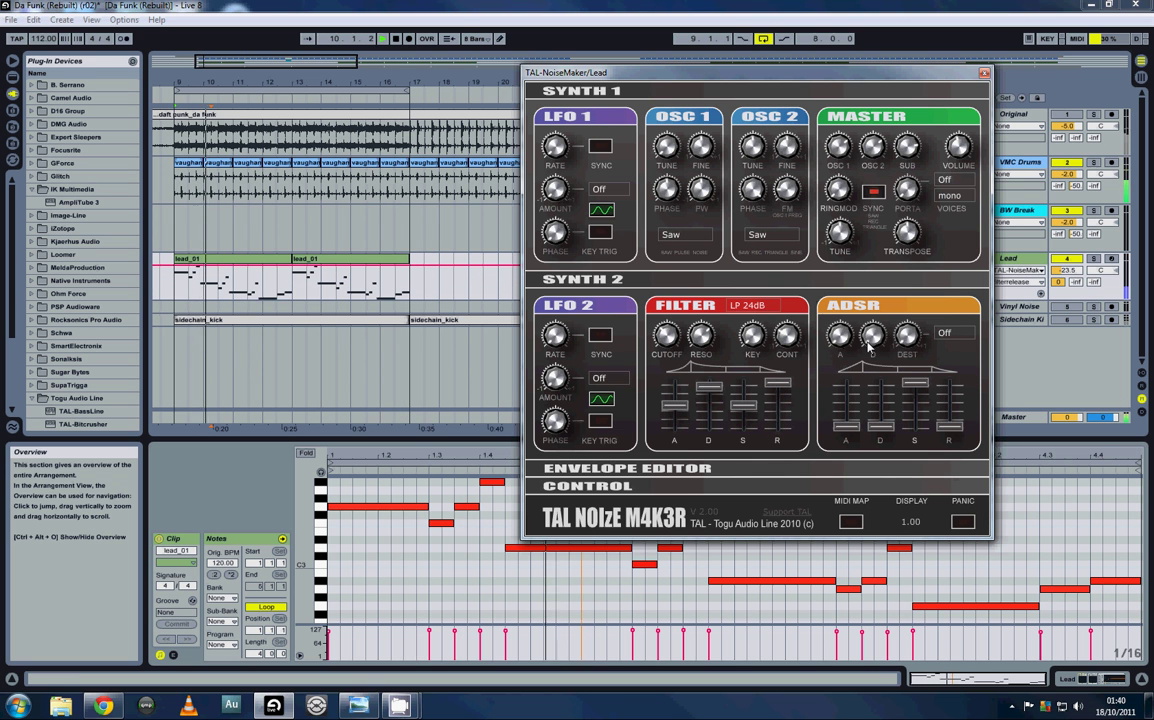
Step: Raise the ADSR section's D knob, set DEST to 1.0000, and set the envelope sliders to attack 0.15, decay 0.76, sustain 1.00 and release 0.35
drag(871, 337, 868, 250)
drag(901, 335, 899, 203)
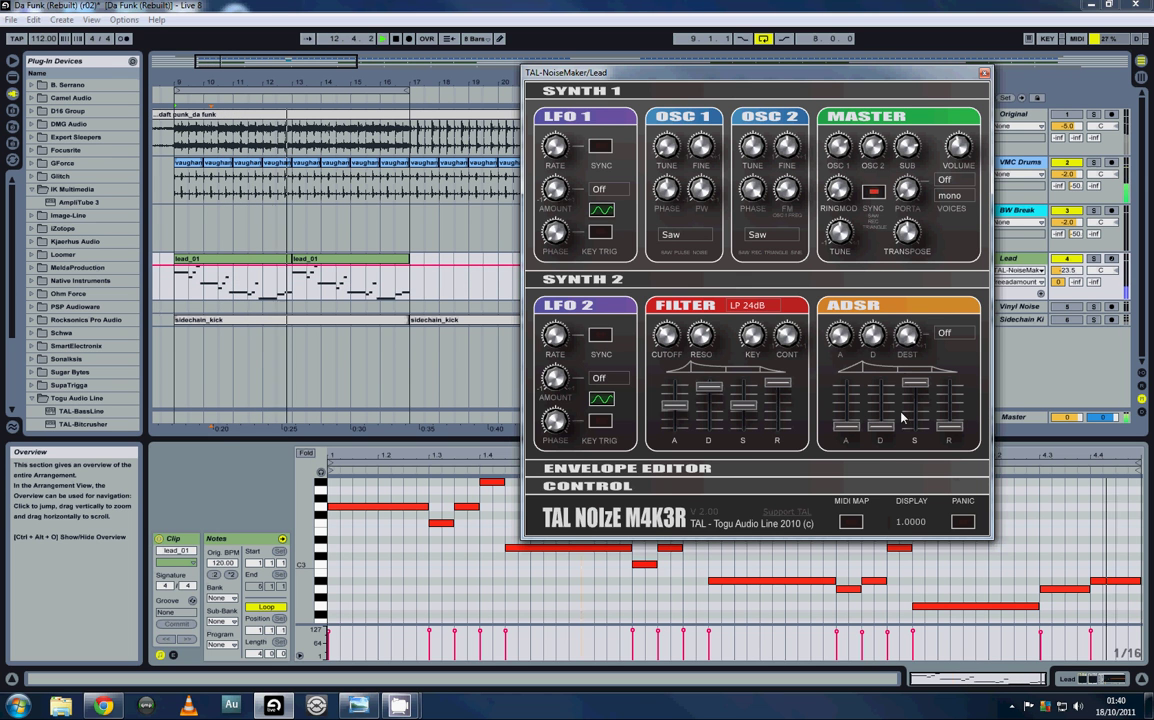
mouse_move(916, 385)
mouse_down()
mouse_move(915, 455)
mouse_move(920, 371)
mouse_up()
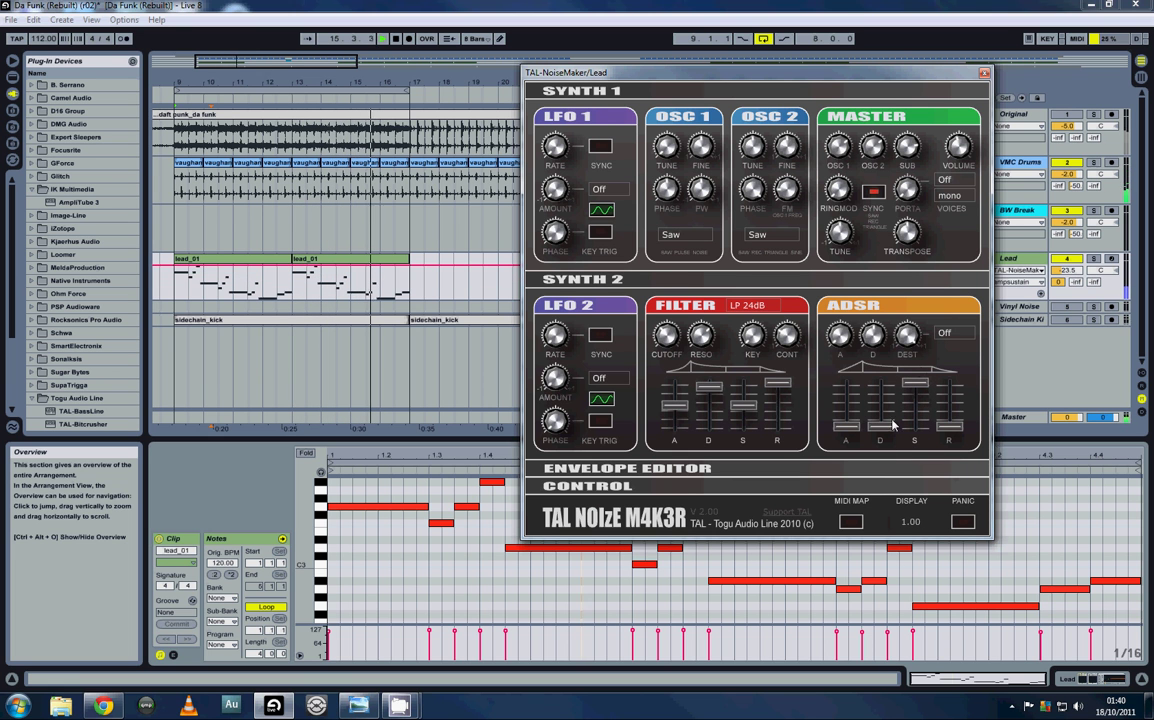
drag(877, 437, 884, 302)
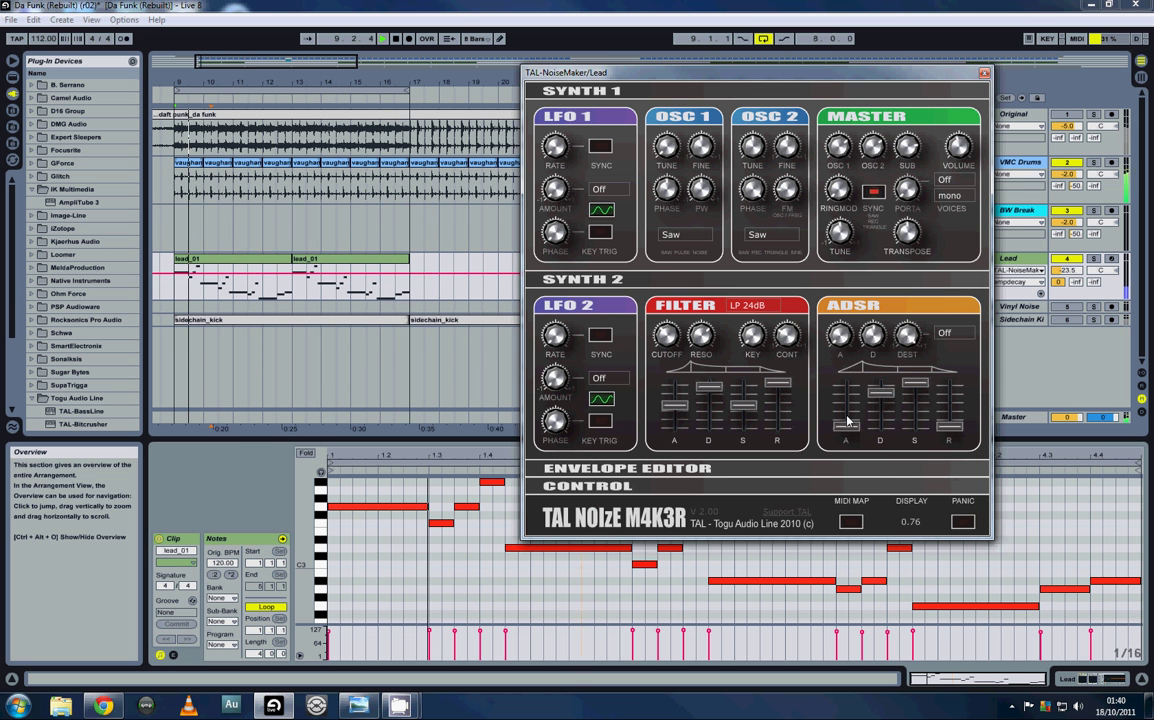
drag(846, 433, 846, 425)
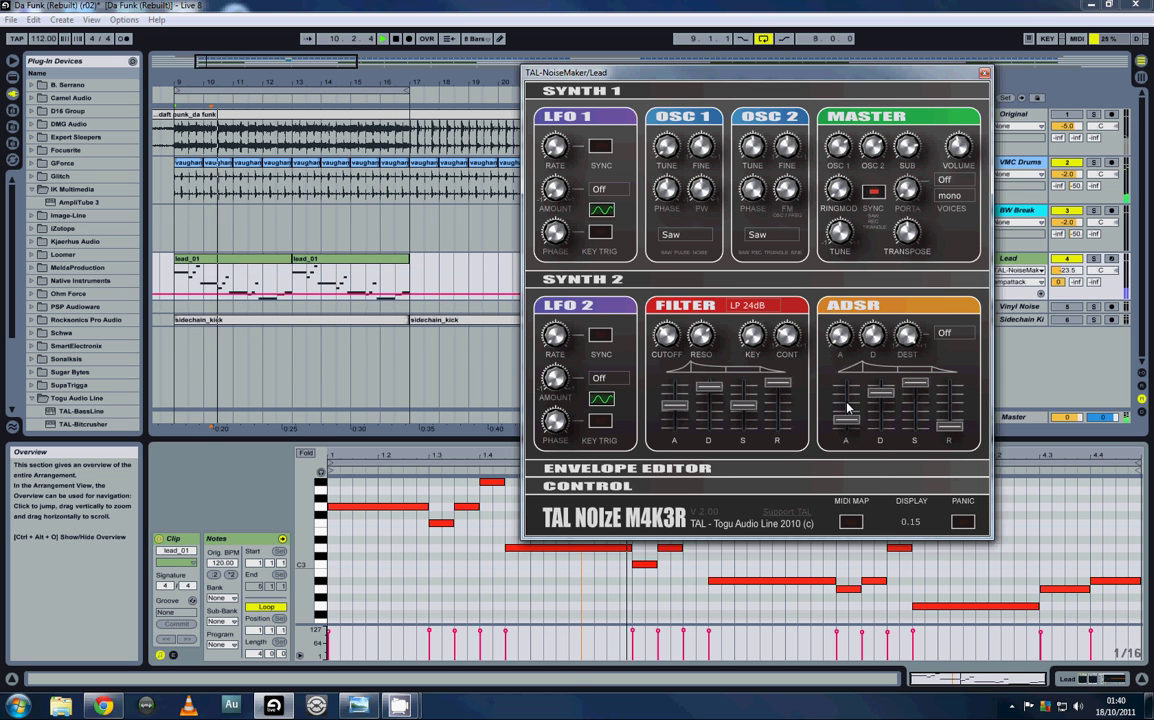
drag(945, 428, 949, 404)
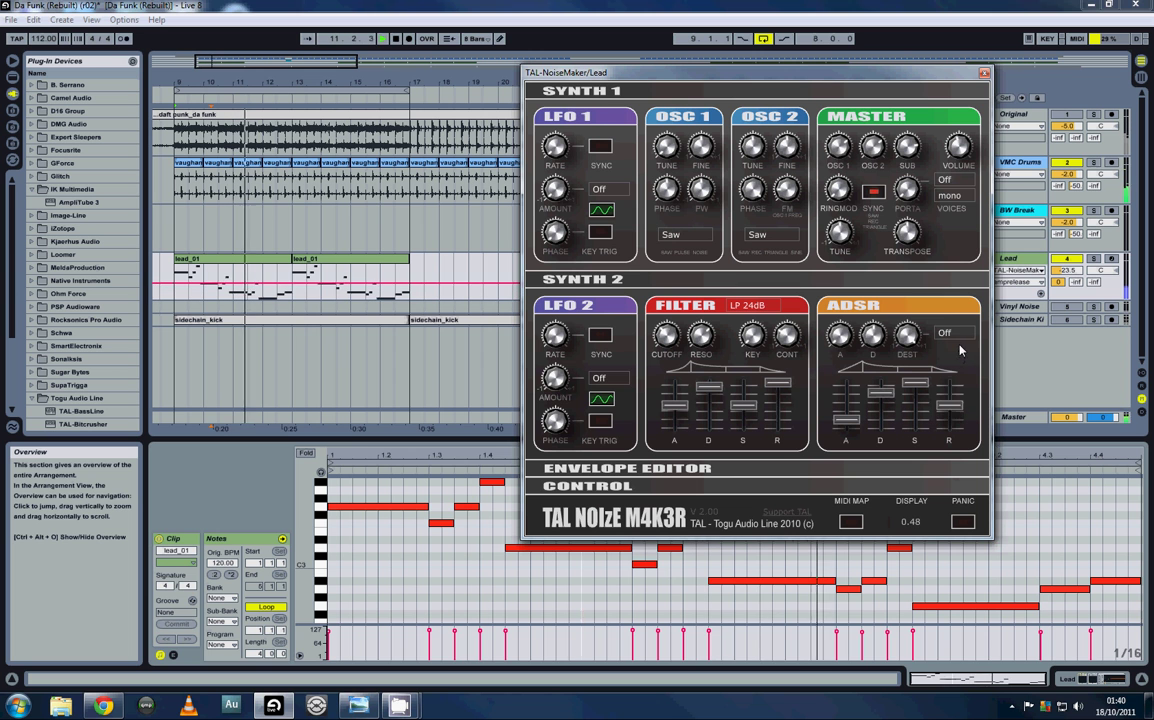
drag(959, 336, 957, 367)
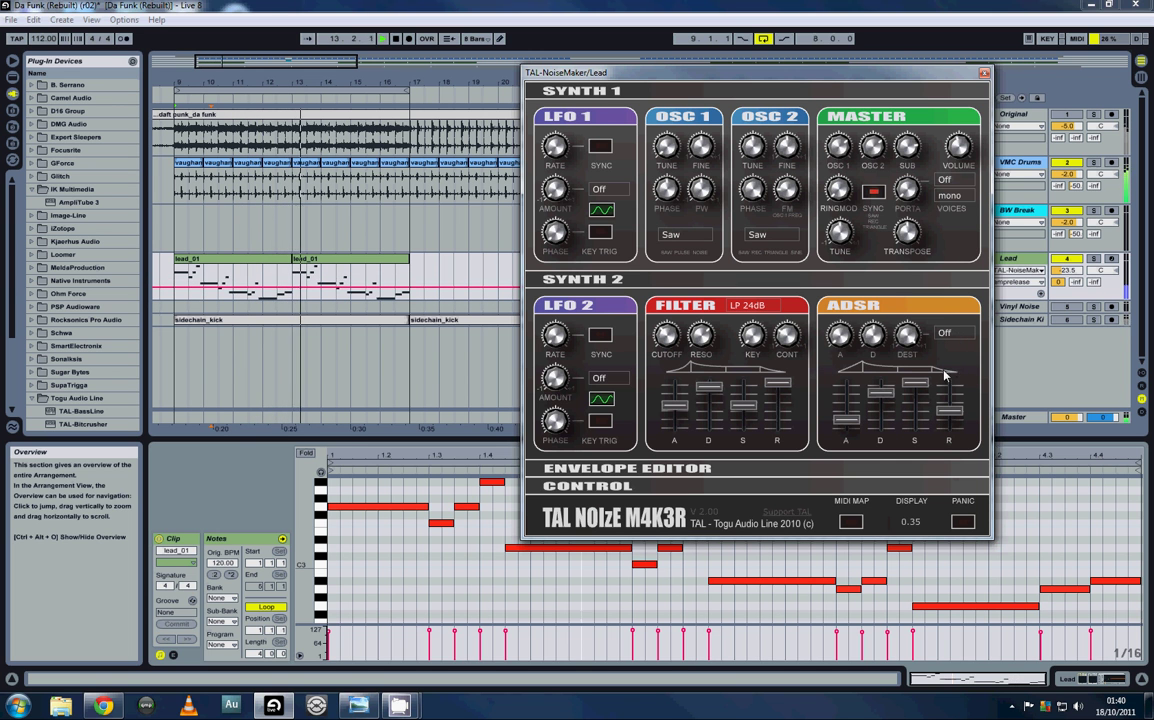
Step: Open the Envelope Editor, set its destination to Filter, its speed to x2 and its amount to 0.49
click(638, 470)
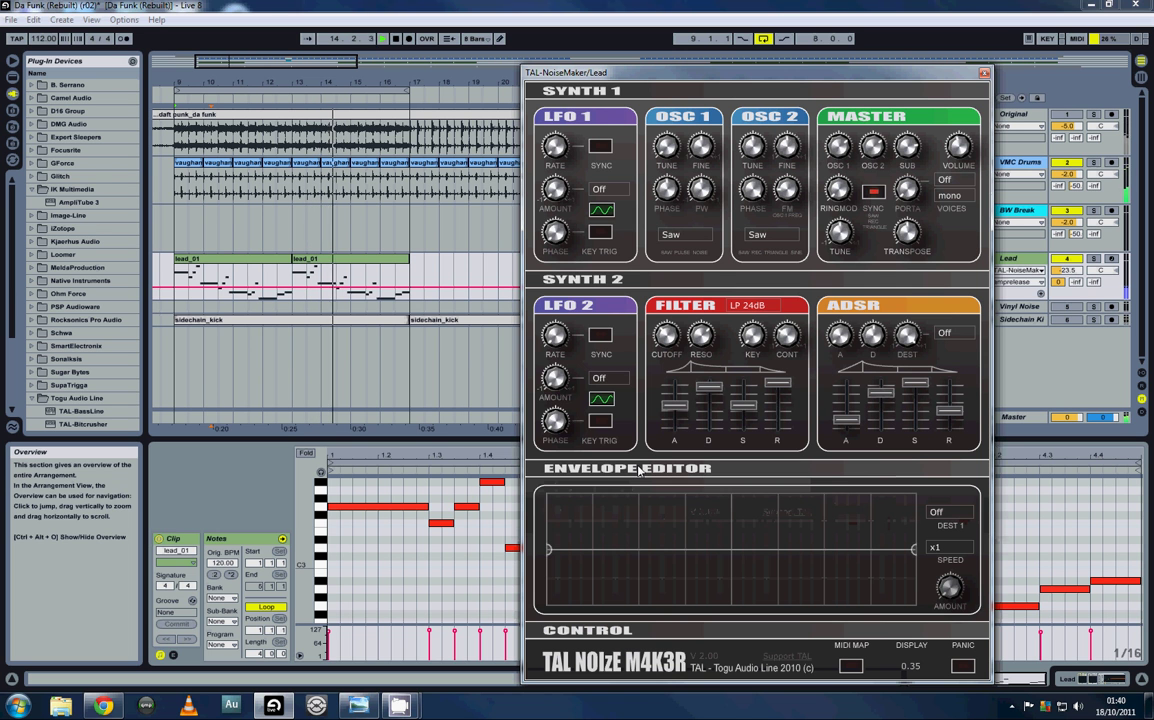
click(940, 515)
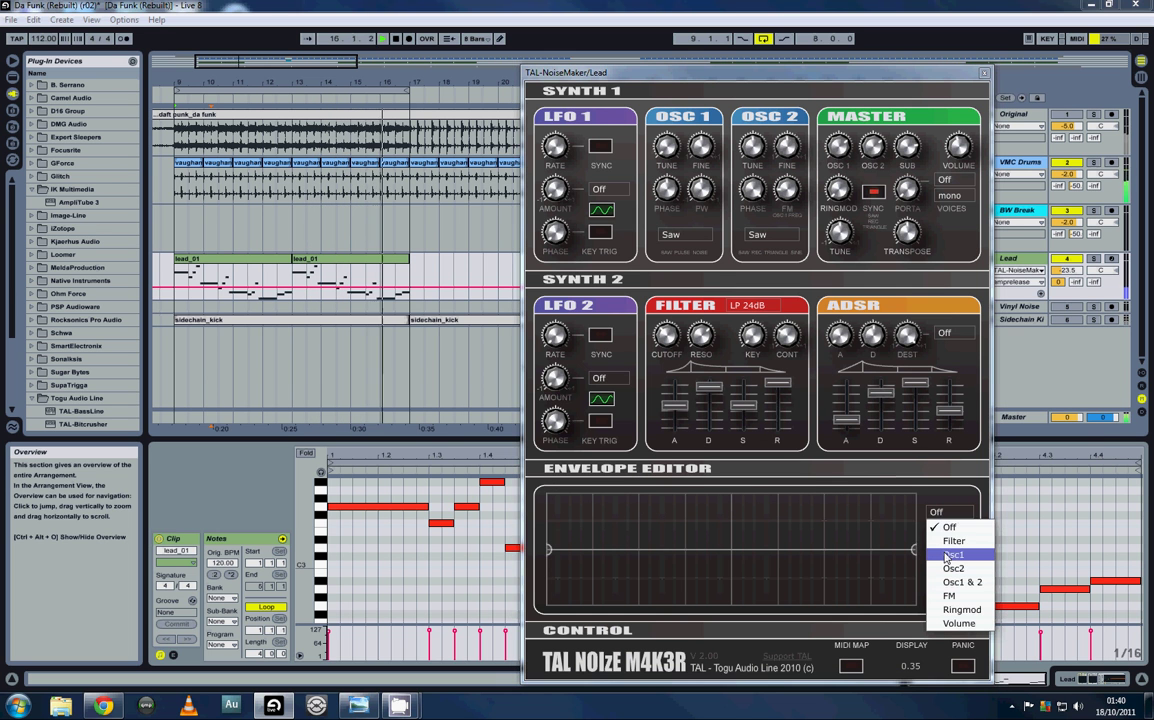
click(952, 541)
click(946, 549)
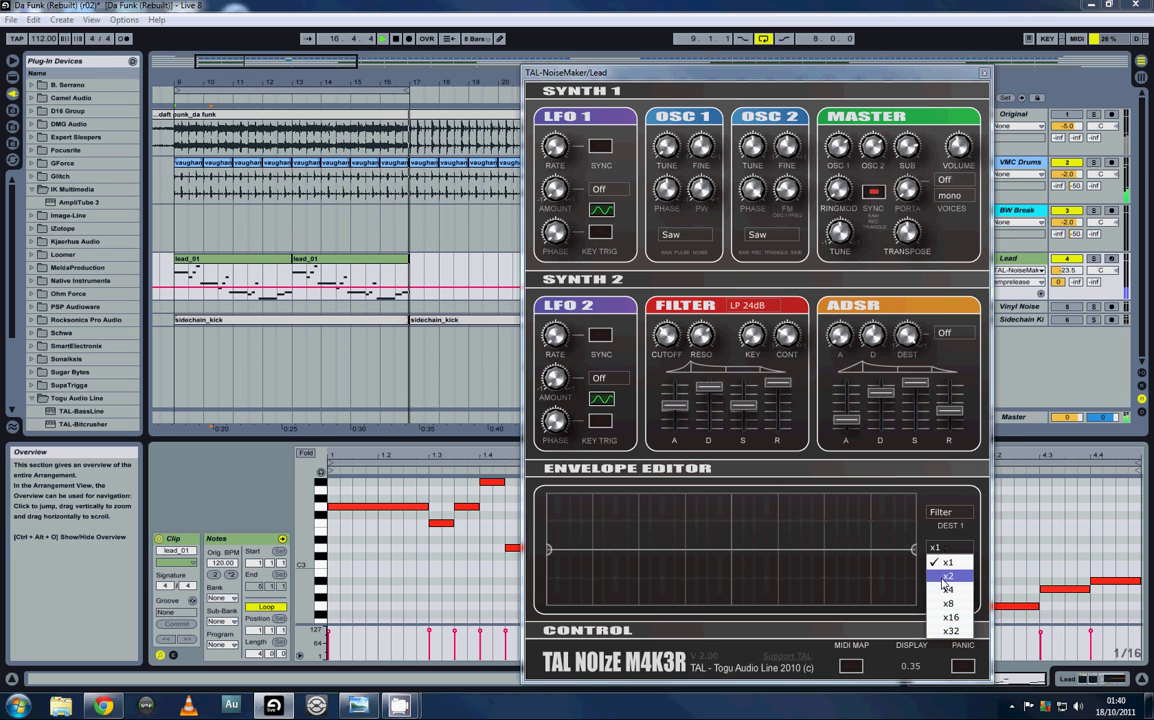
click(945, 578)
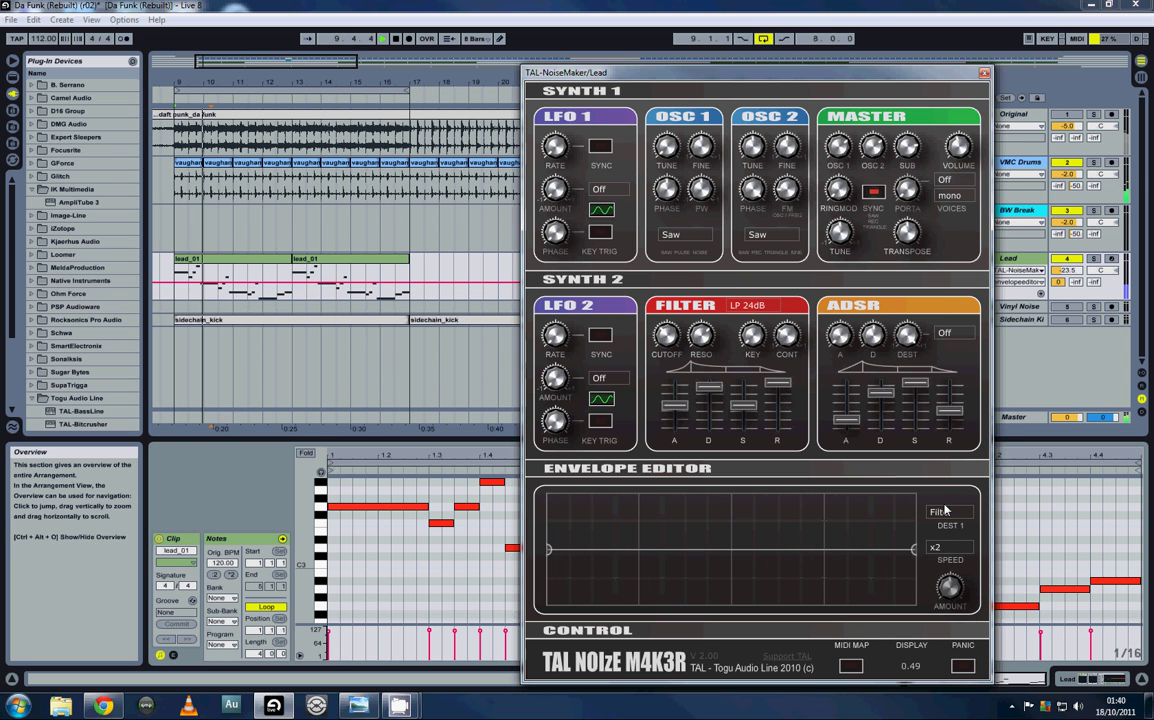
Step: Add an envelope point at full height about a third of the way along and bend the rising curve into it
drag(688, 550, 680, 493)
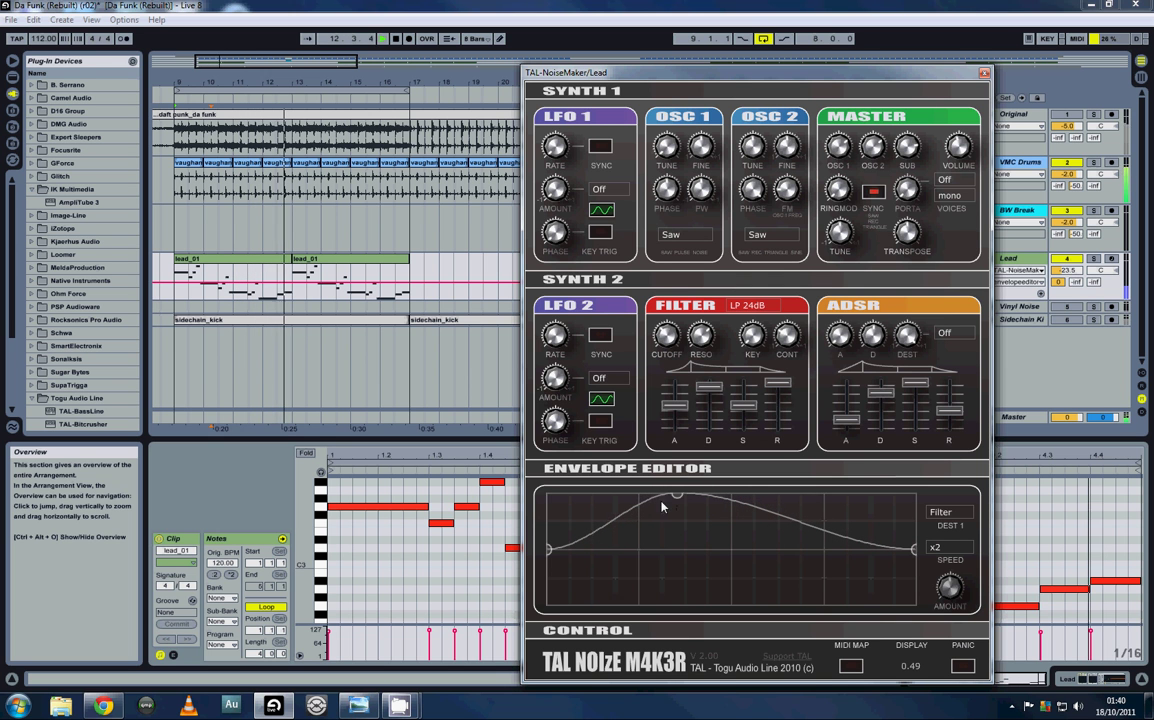
drag(641, 496, 659, 551)
click(549, 550)
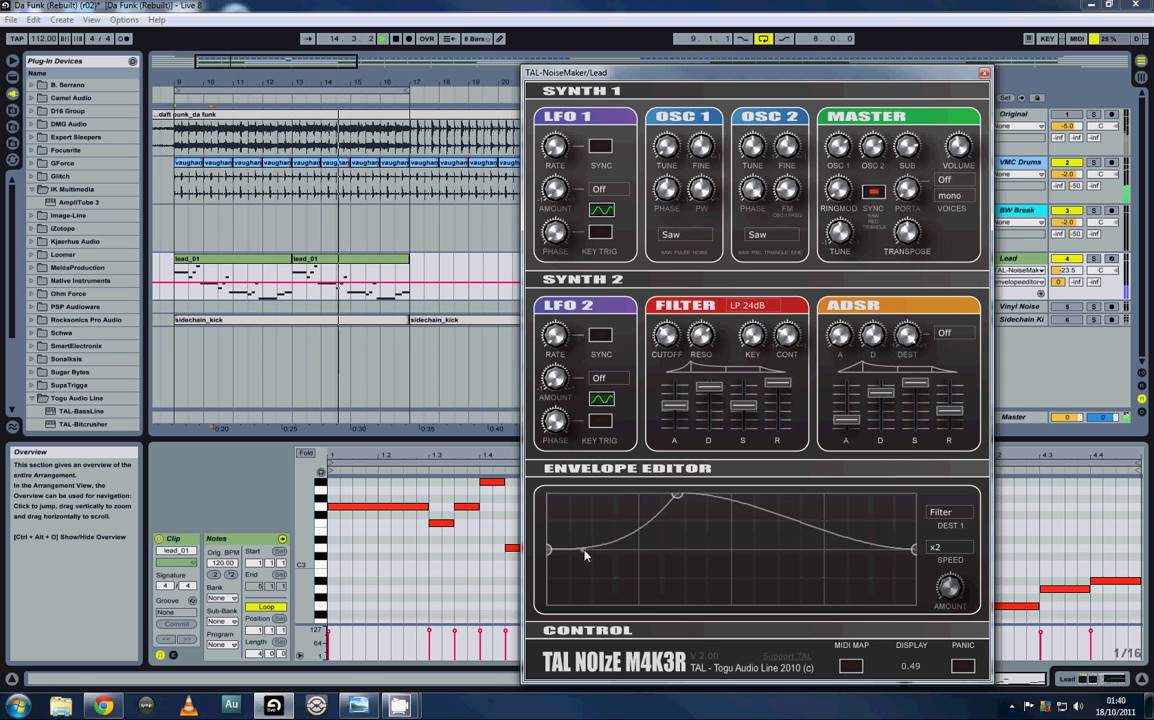
drag(583, 549, 566, 528)
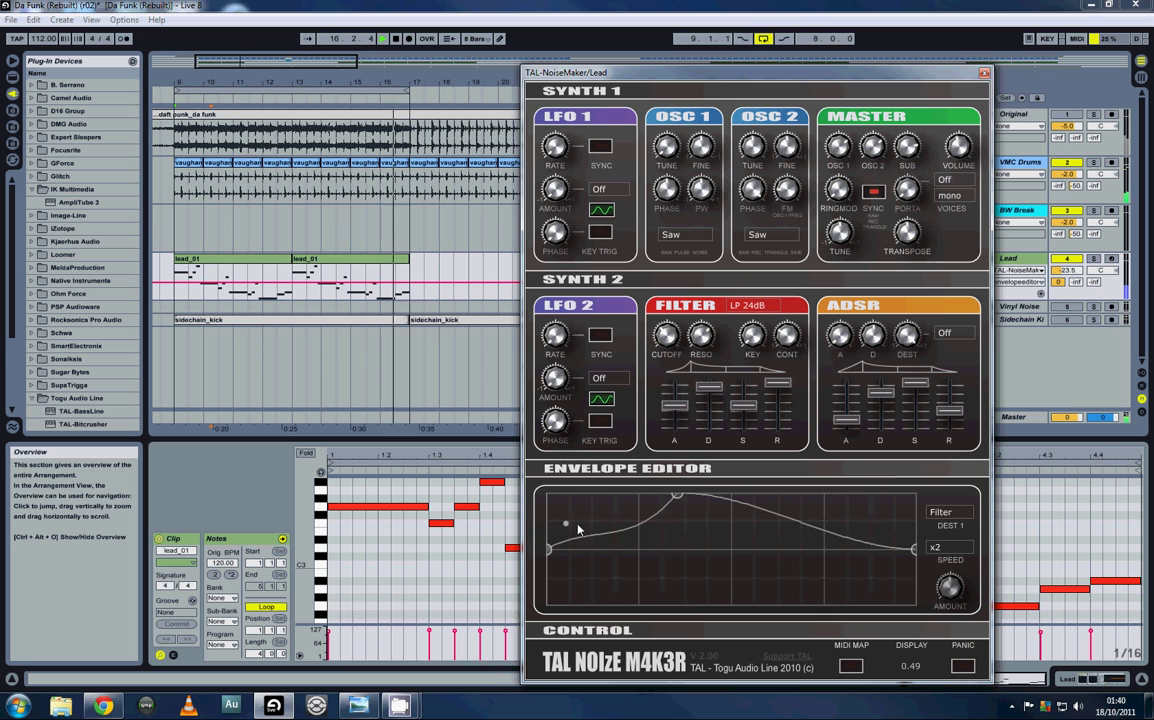
click(678, 496)
drag(675, 497, 680, 493)
click(661, 550)
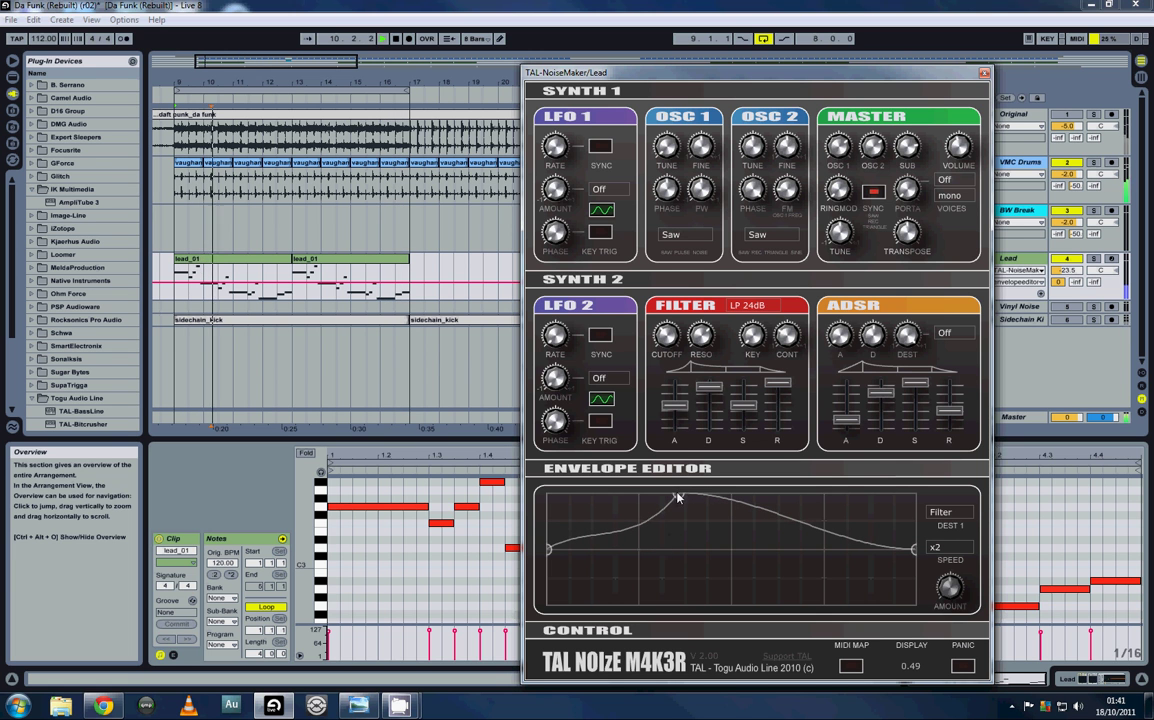
mouse_move(657, 551)
mouse_down()
mouse_move(662, 577)
mouse_move(669, 569)
mouse_up()
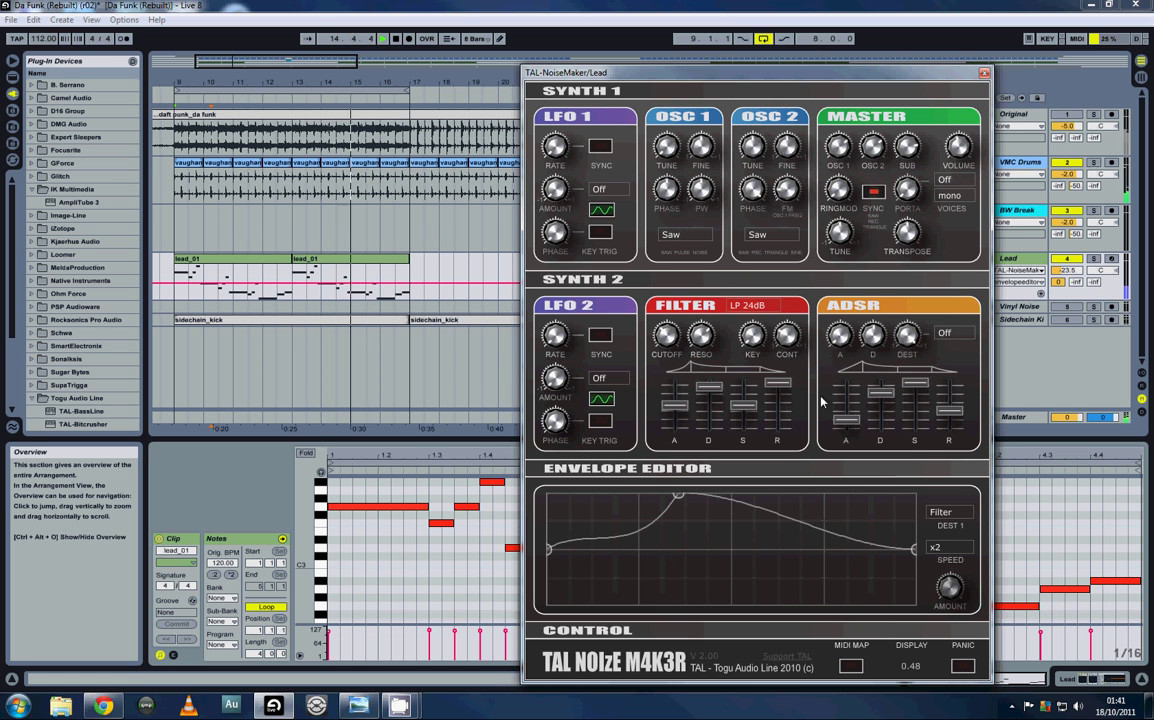
Step: Fine-tune the filter cutoff, set the resonance to 0.71 and set the filter contour to -0.46
click(785, 340)
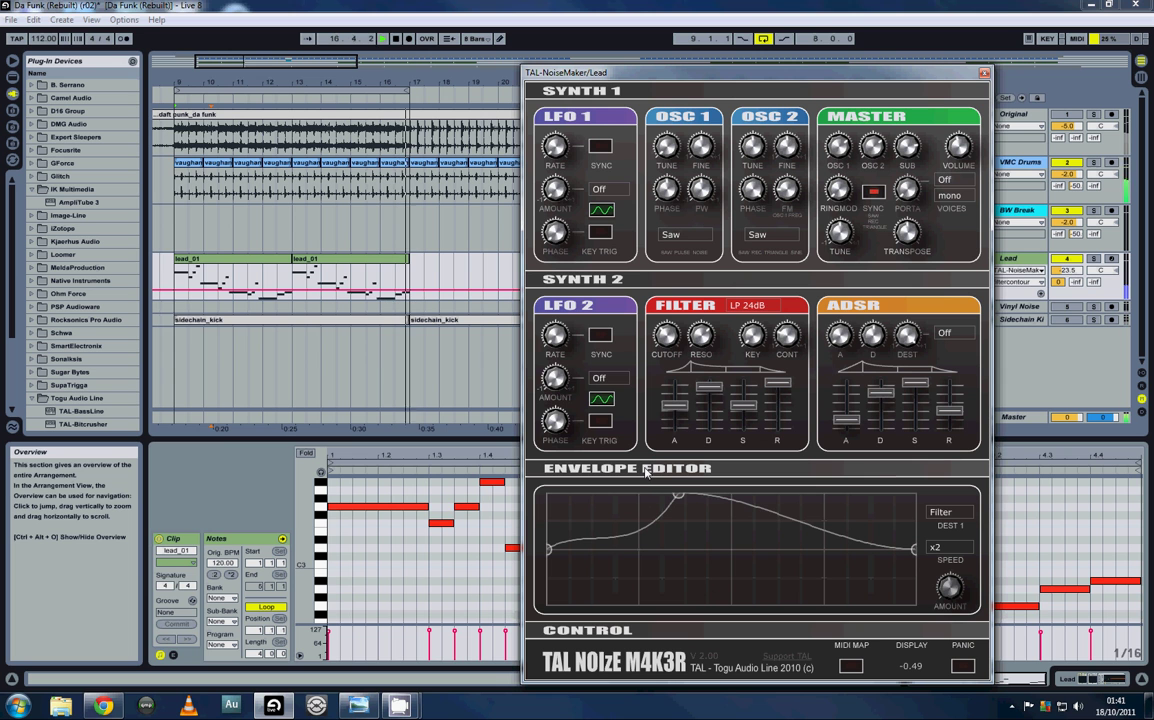
click(668, 336)
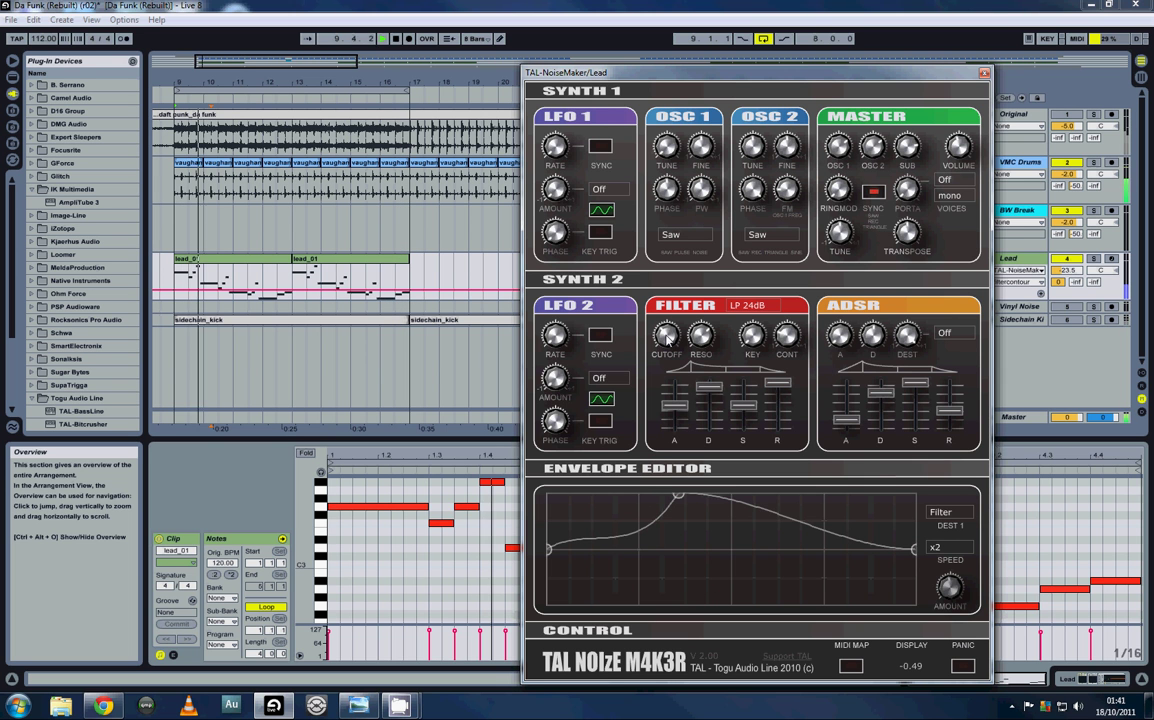
drag(668, 333, 701, 330)
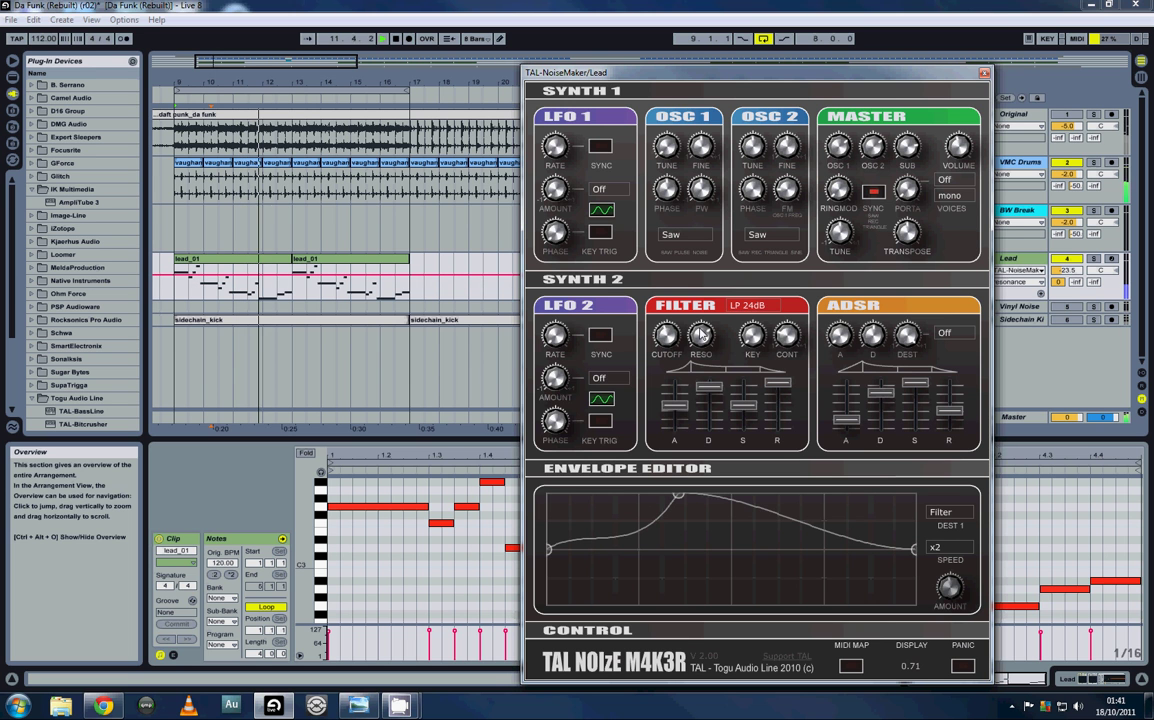
click(785, 340)
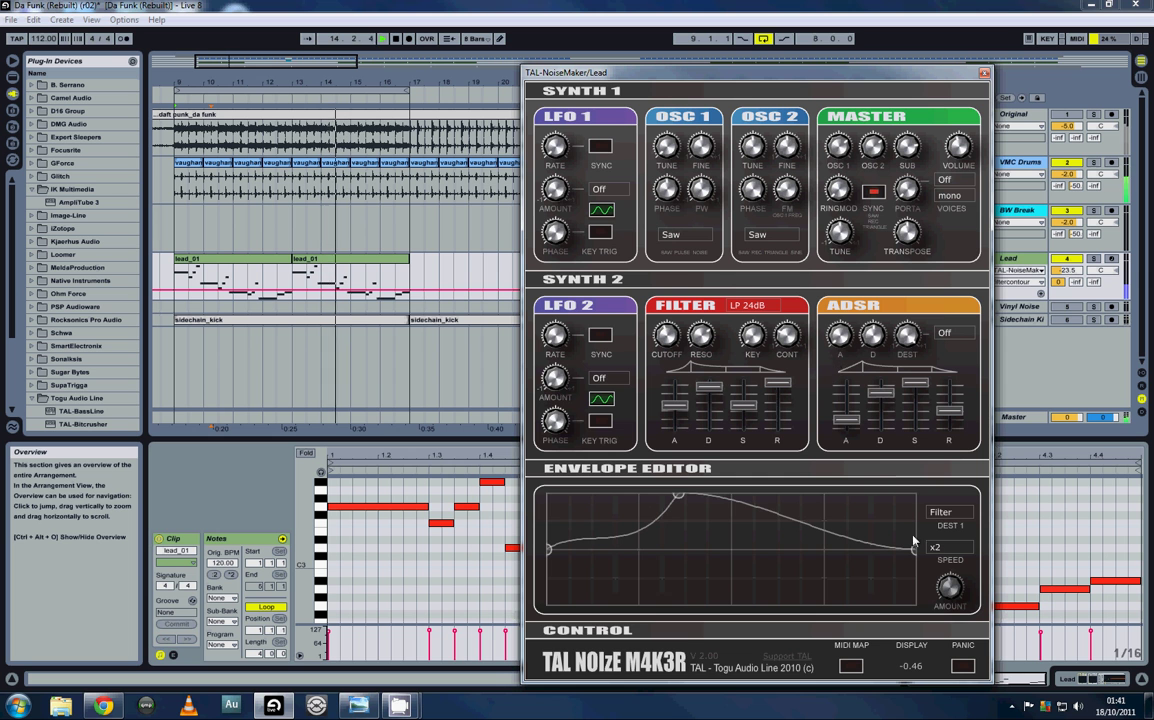
Step: Collapse the Envelope Editor, and in the Control section adjust the Osc Crush bits and set Vintage Noise to 0.51
click(632, 471)
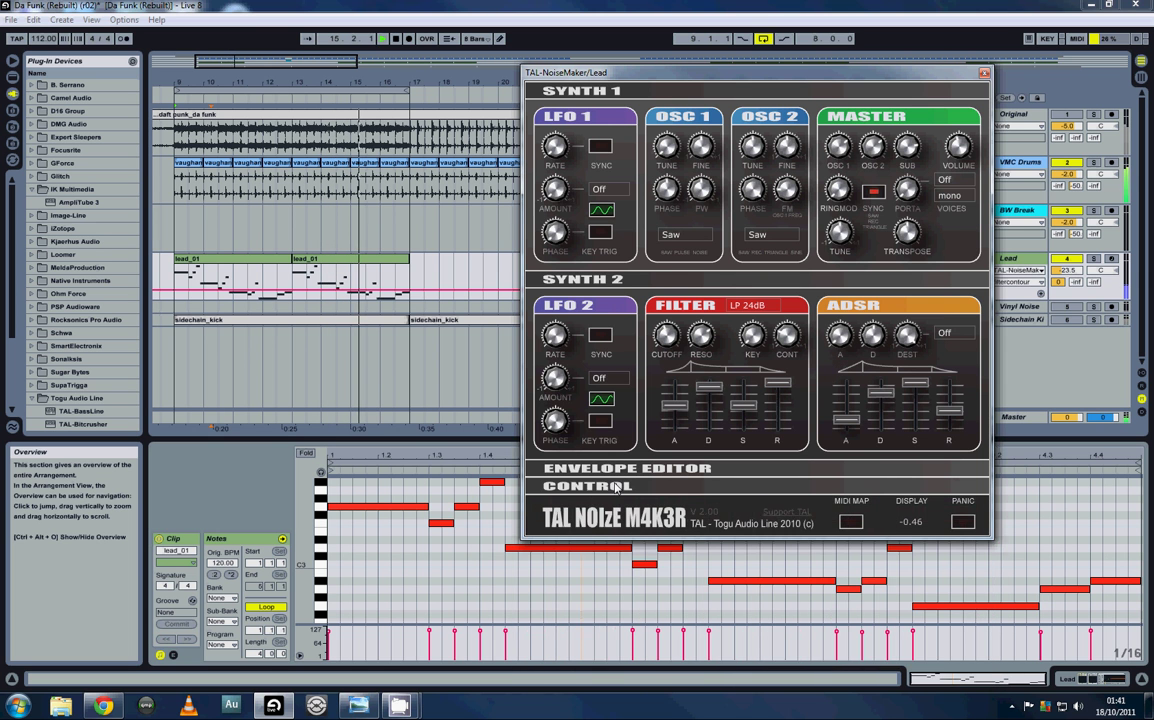
click(690, 487)
drag(866, 594, 870, 650)
drag(869, 550, 870, 466)
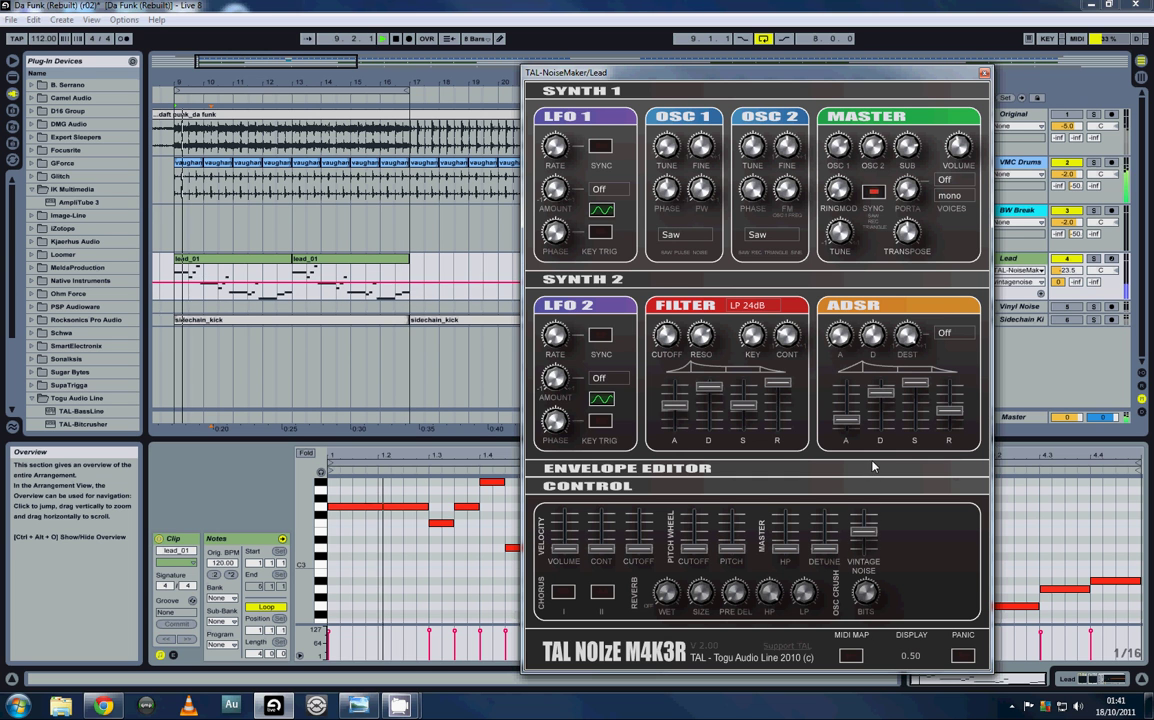
click(610, 487)
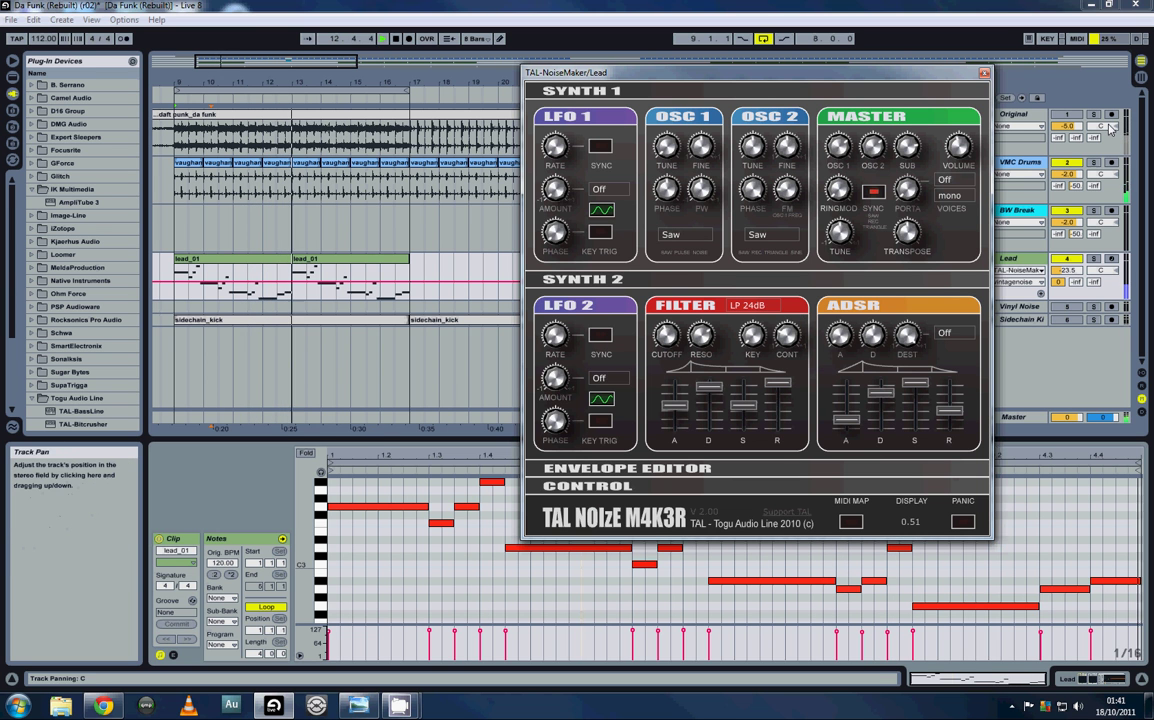
Step: Insert AmpliTube 3 directly after TAL-NoiseMaker on the Lead track and set the synth's master volume to 6.48 dB
click(1069, 681)
drag(84, 205, 326, 485)
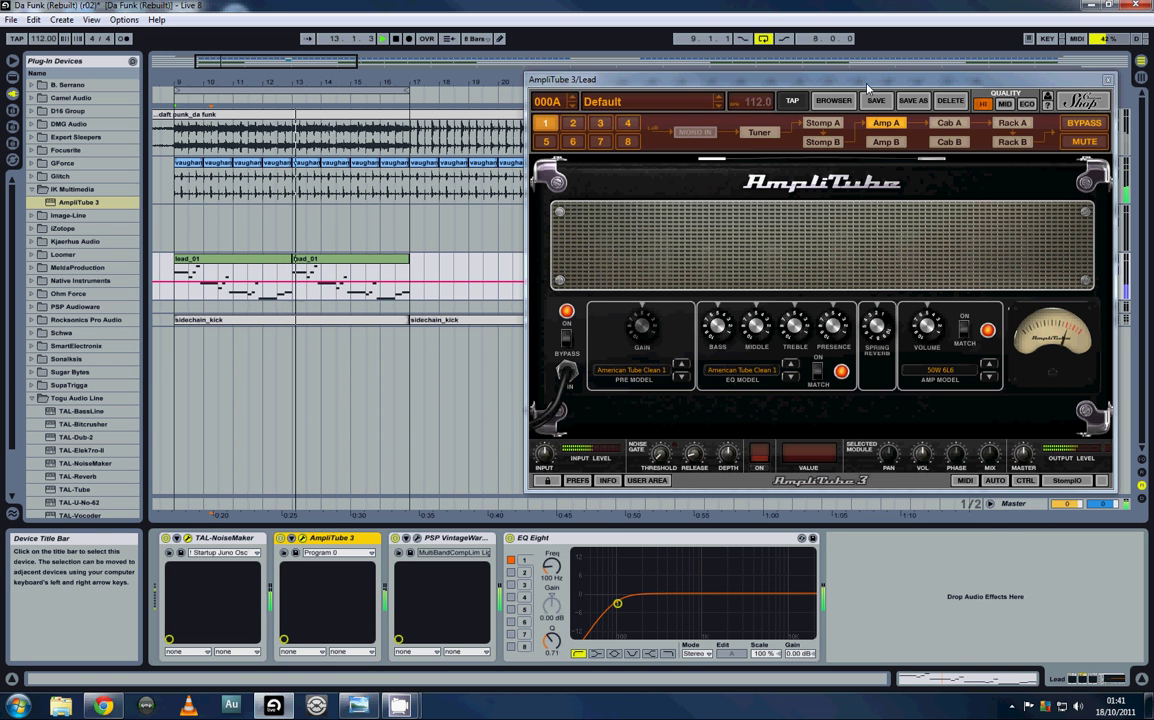
drag(858, 150, 500, 210)
click(958, 150)
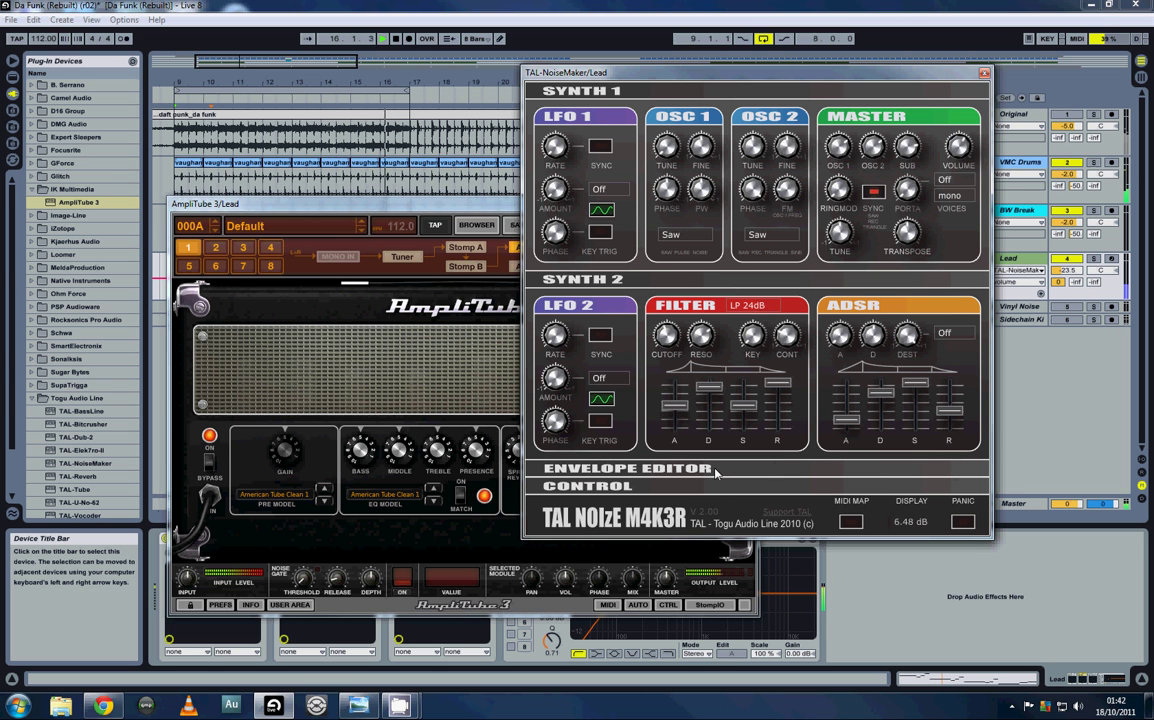
Step: Bypass the Amp A and Cab A modules in AmpliTube 3
click(369, 210)
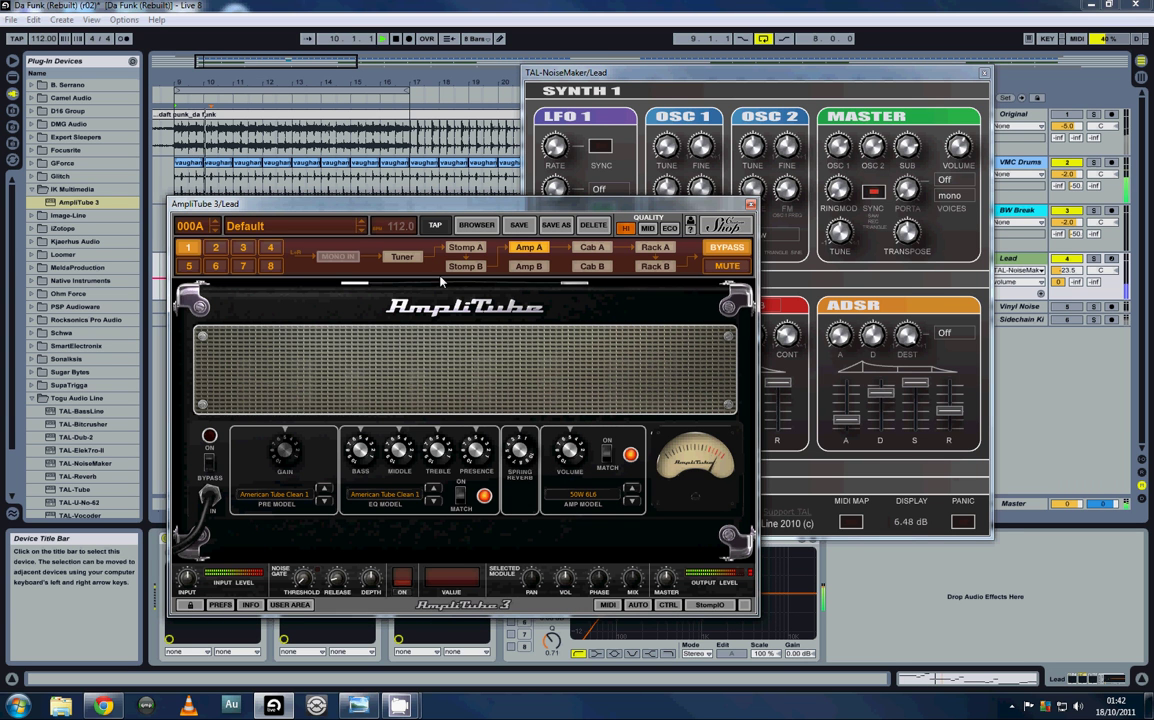
click(529, 266)
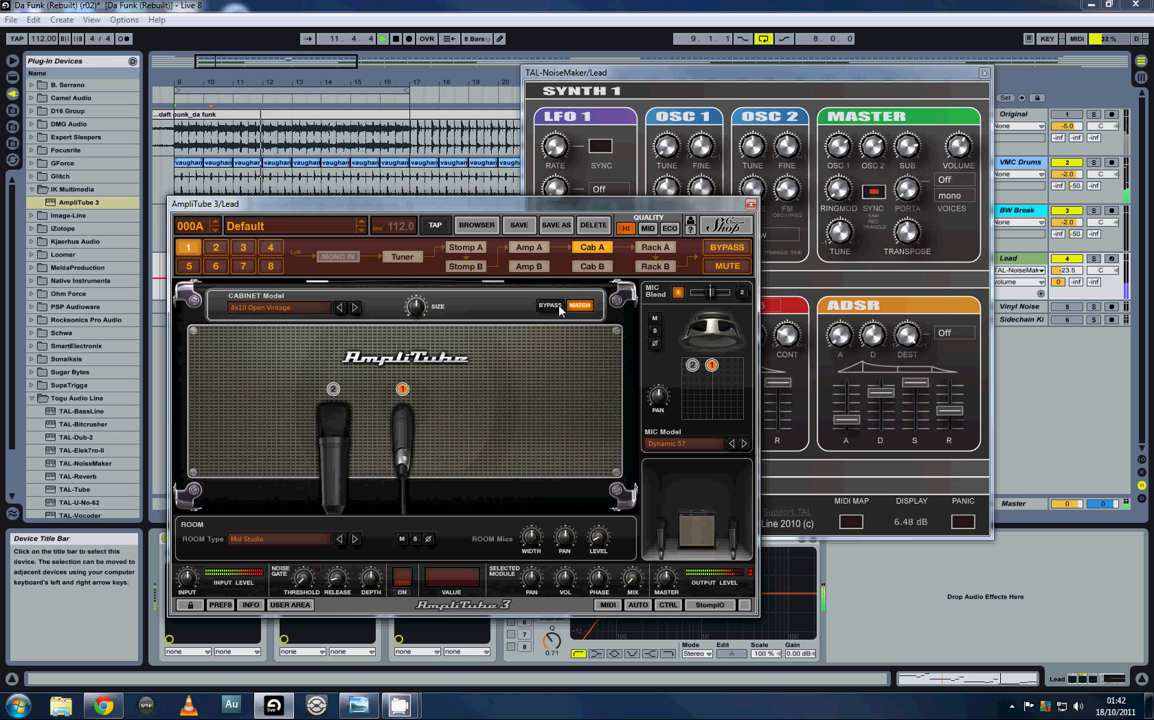
click(598, 266)
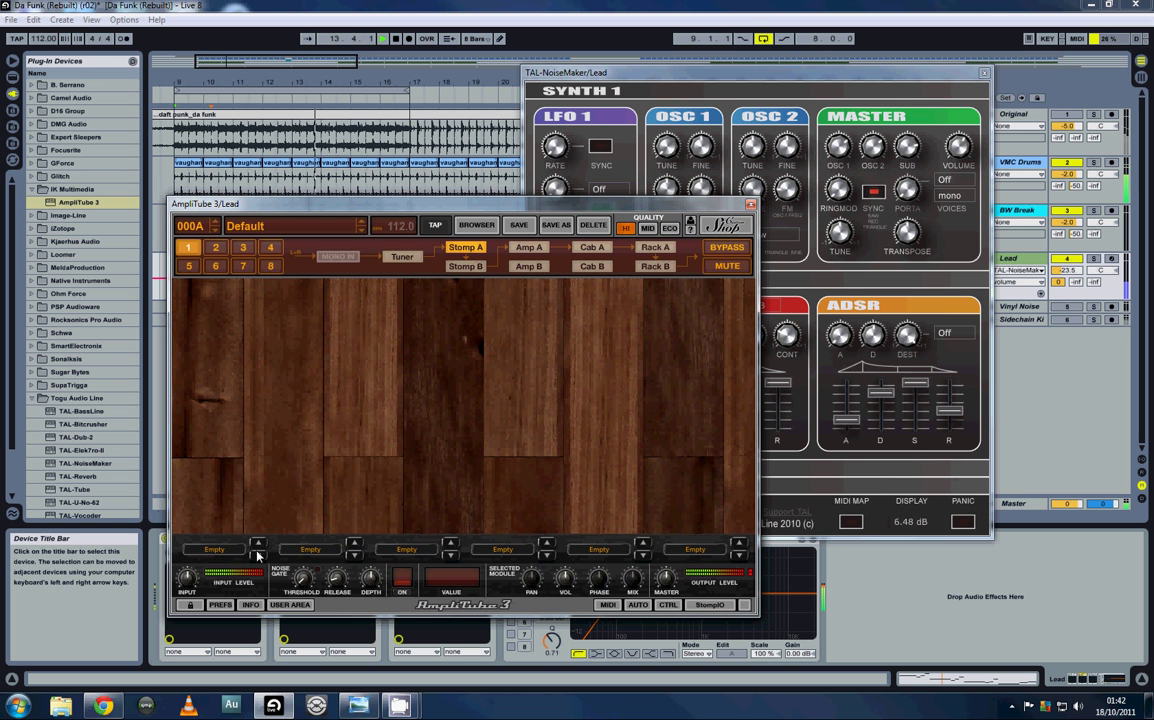
Step: Load a Diode Overdrive pedal into the first Stomp A slot, set its tone to 4.91 and close AmpliTube 3
click(257, 554)
click(257, 555)
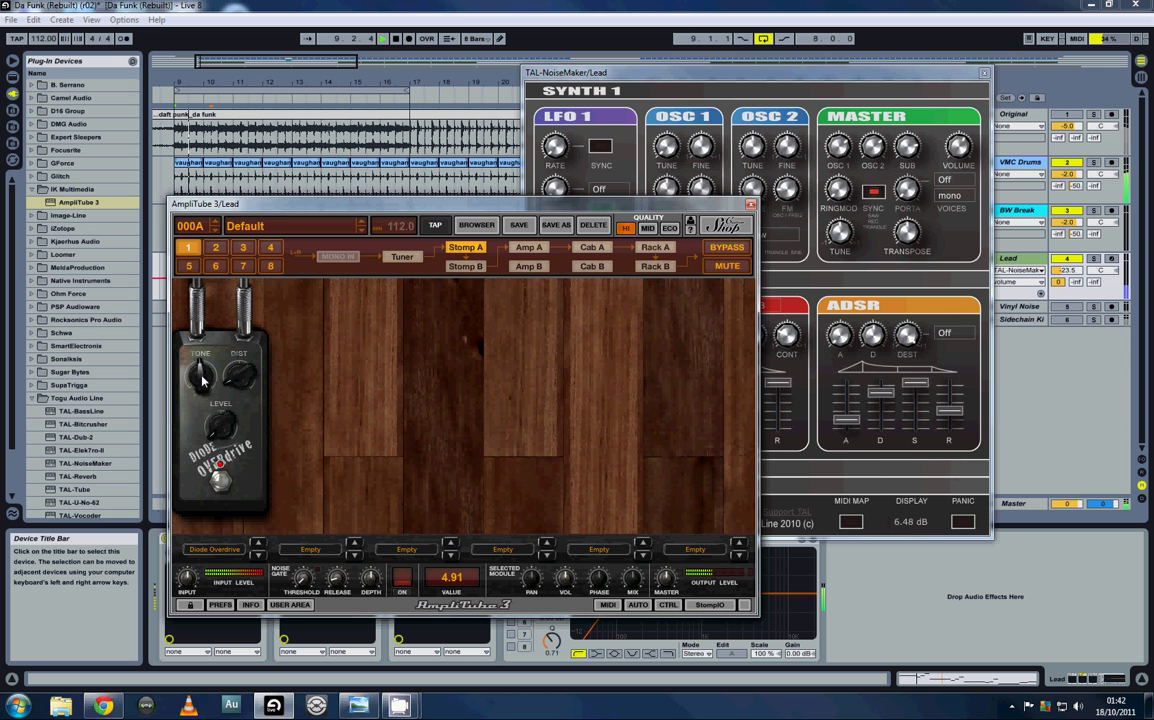
click(752, 206)
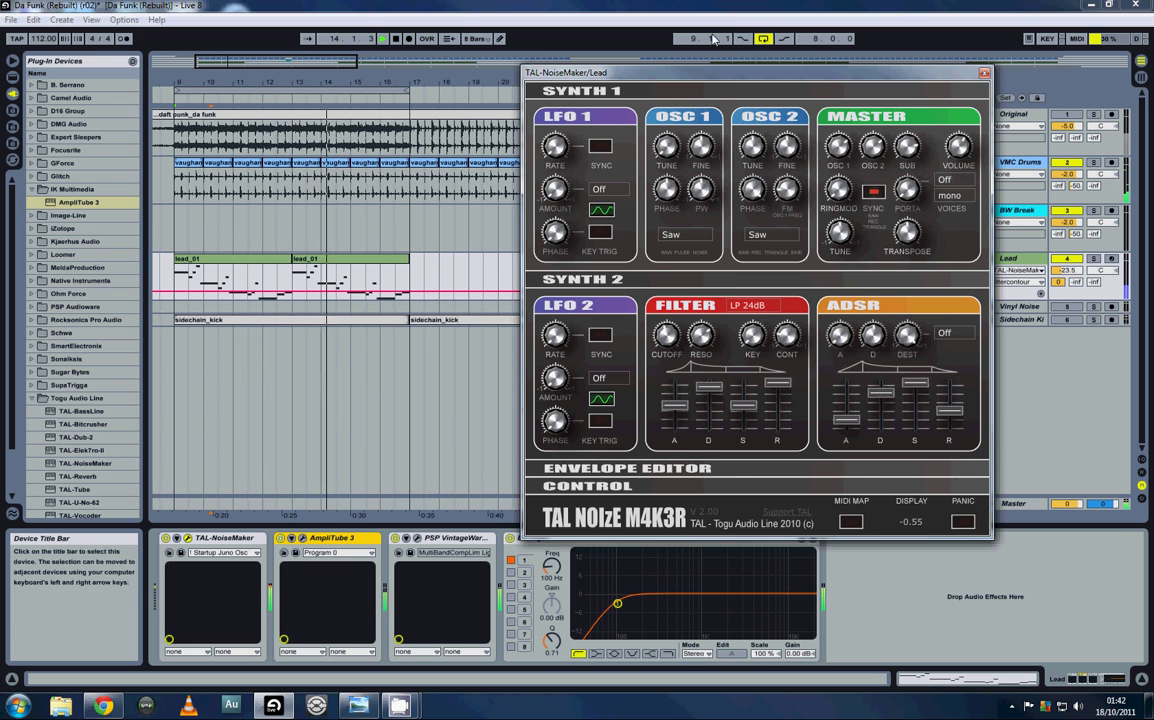
Step: Reopen the synth's Envelope Editor and set the envelope amount to 0.46
drag(692, 77, 681, 38)
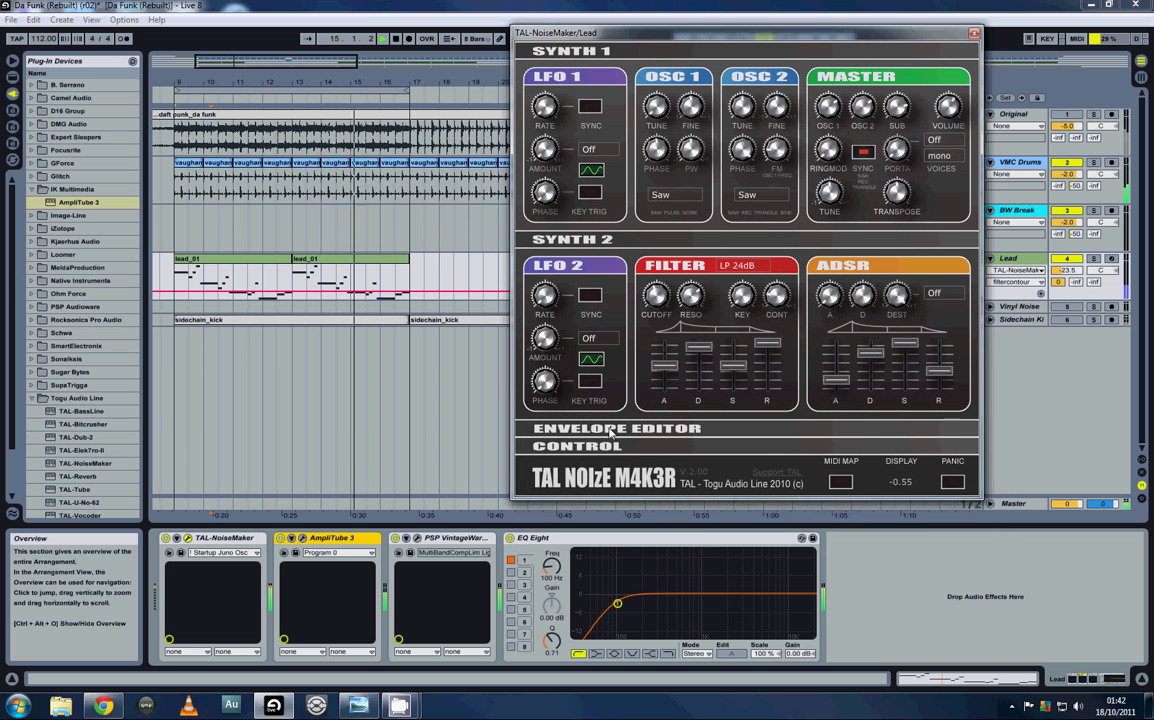
click(735, 430)
drag(937, 543, 937, 545)
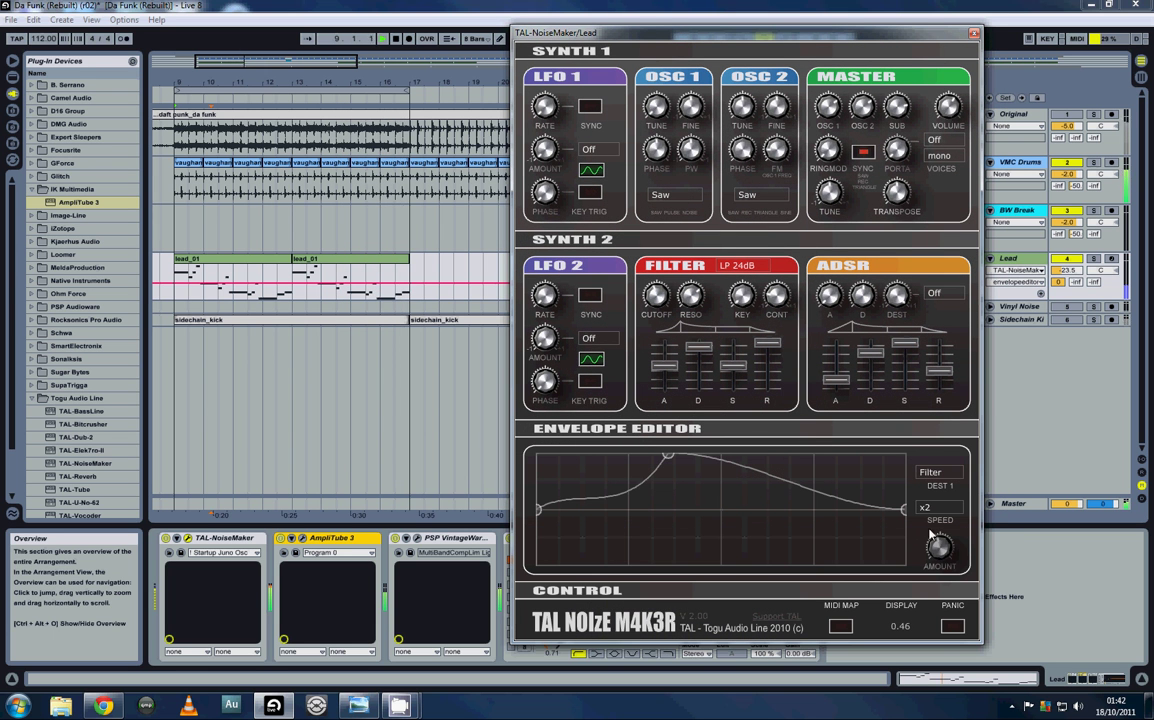
Step: Set the filter contour to -0.57 and lower the filter cutoff to 0.40
click(775, 296)
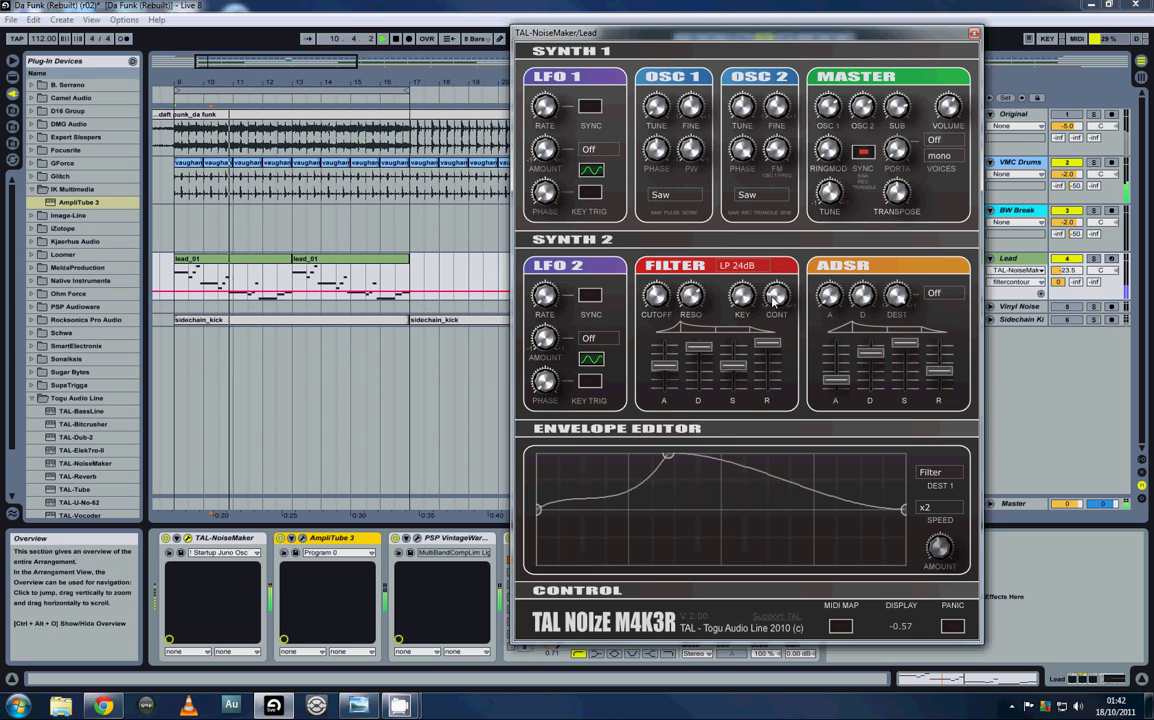
click(655, 296)
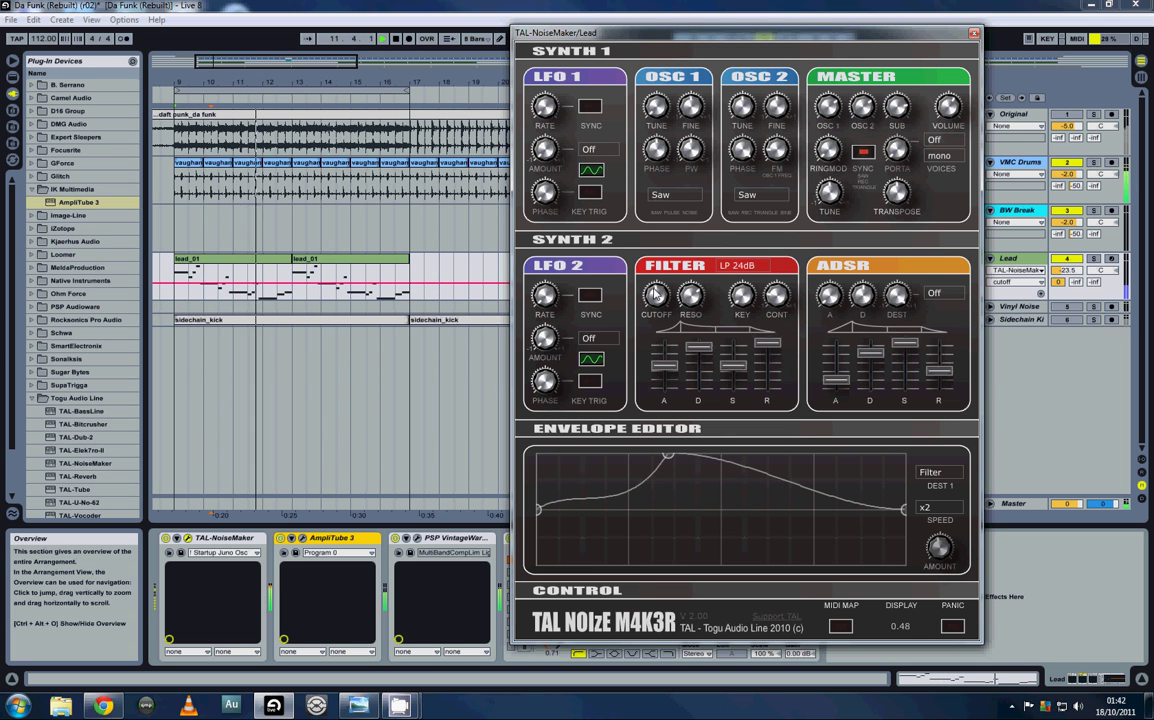
drag(654, 295, 654, 303)
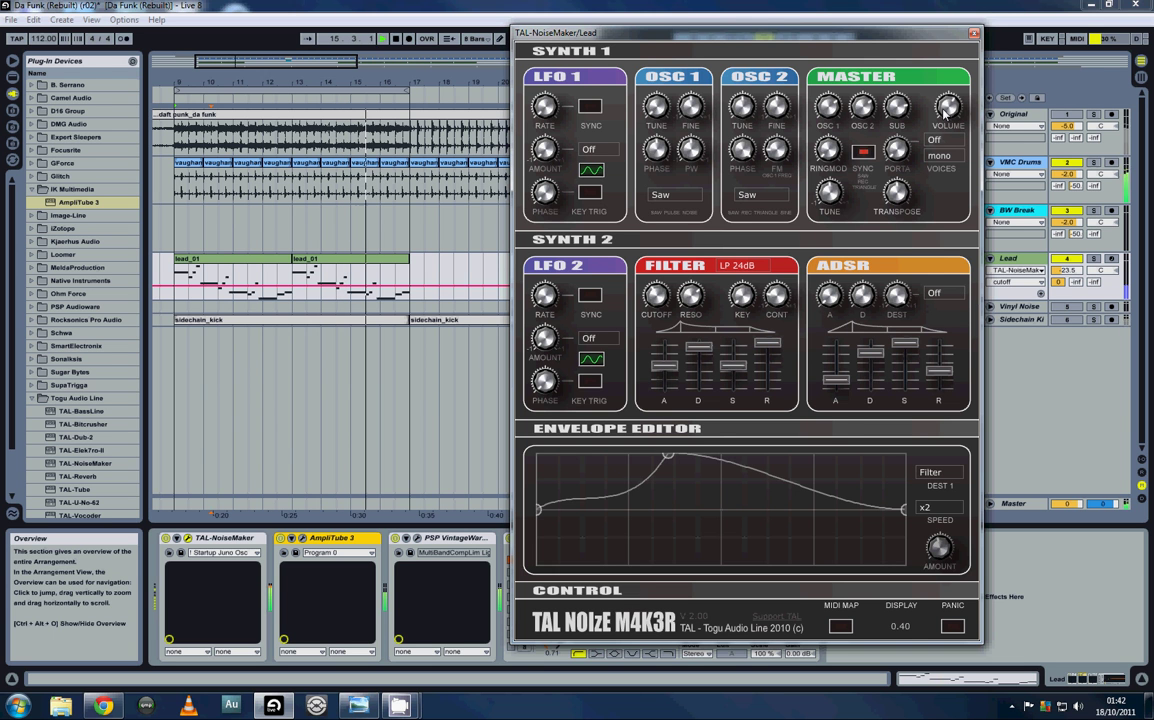
Step: Raise the synth's master volume to 11.36 dB and close the TAL-NoiseMaker window
drag(944, 114, 943, 101)
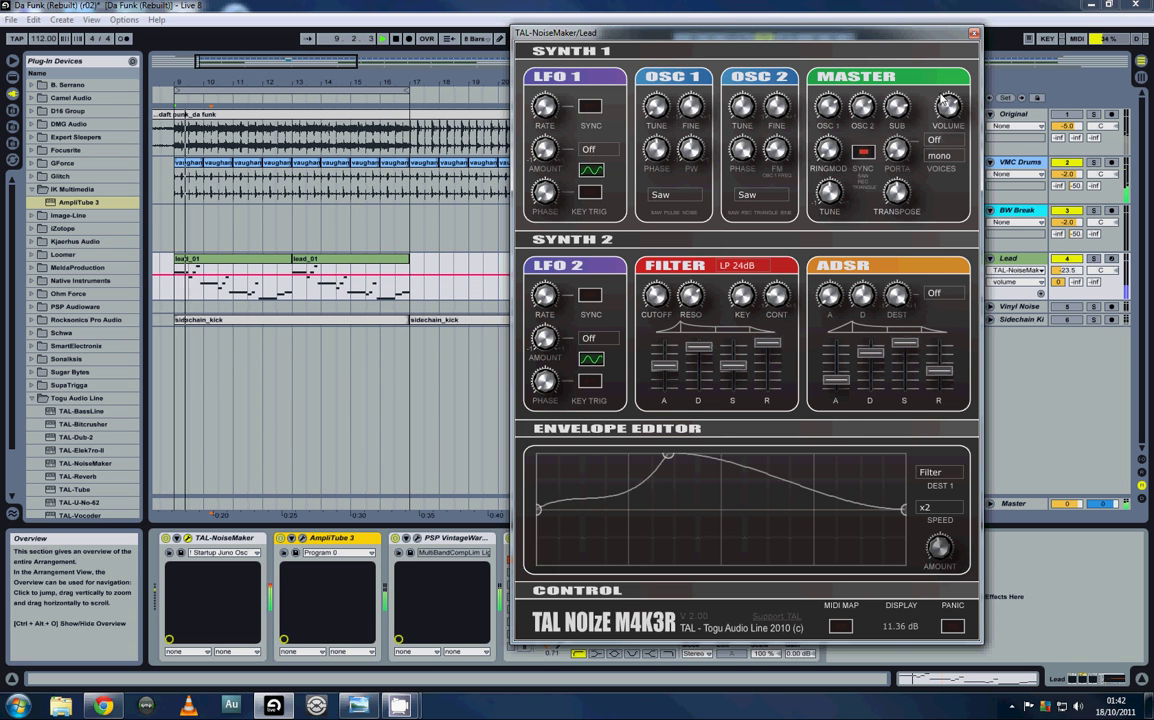
drag(842, 40, 732, 36)
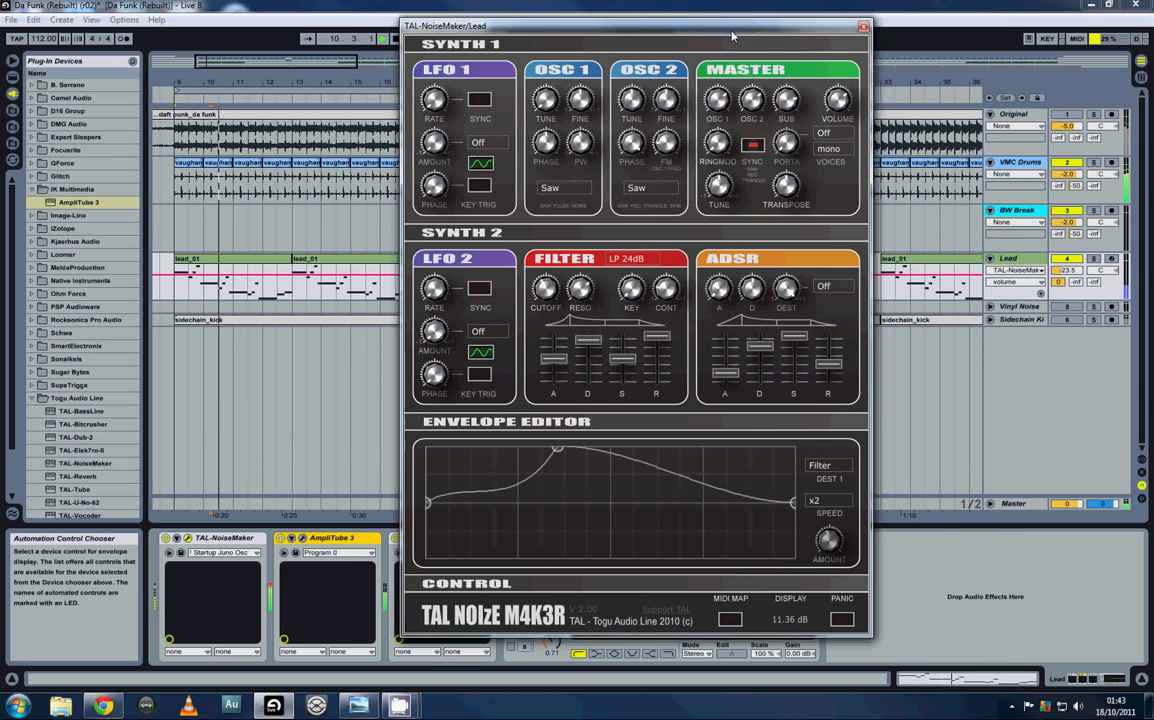
click(863, 26)
Step: Audition the Original track to compare it with the rebuilt lead sound
click(1068, 115)
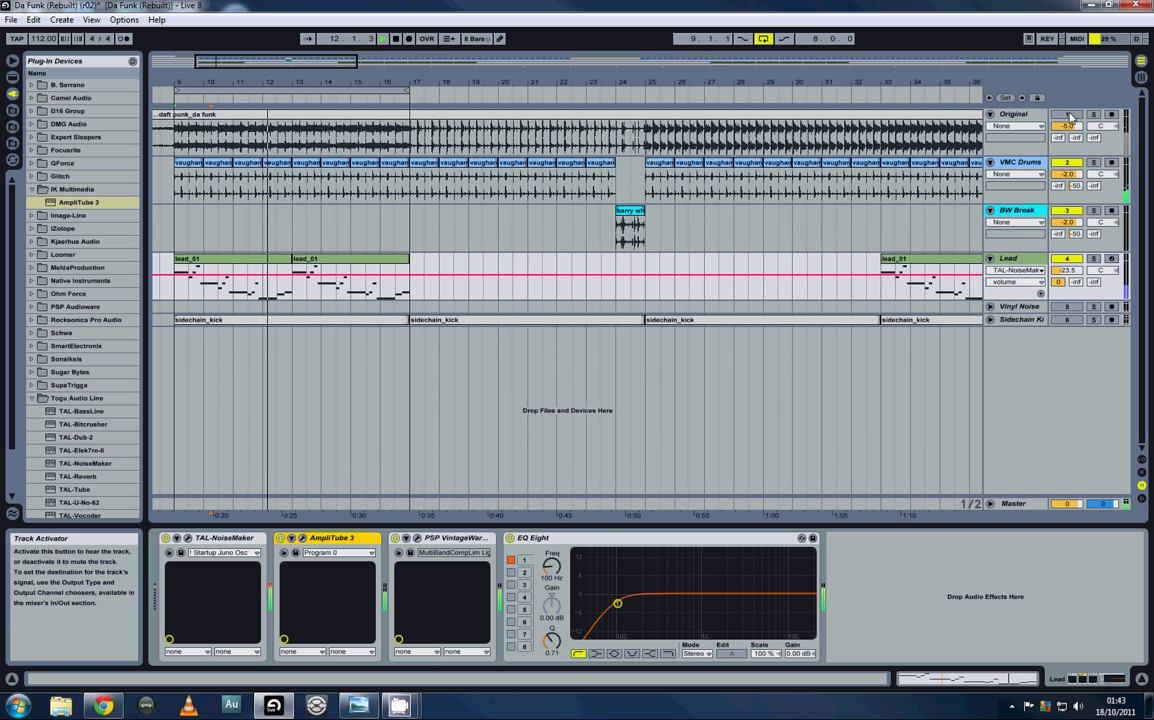
click(1094, 115)
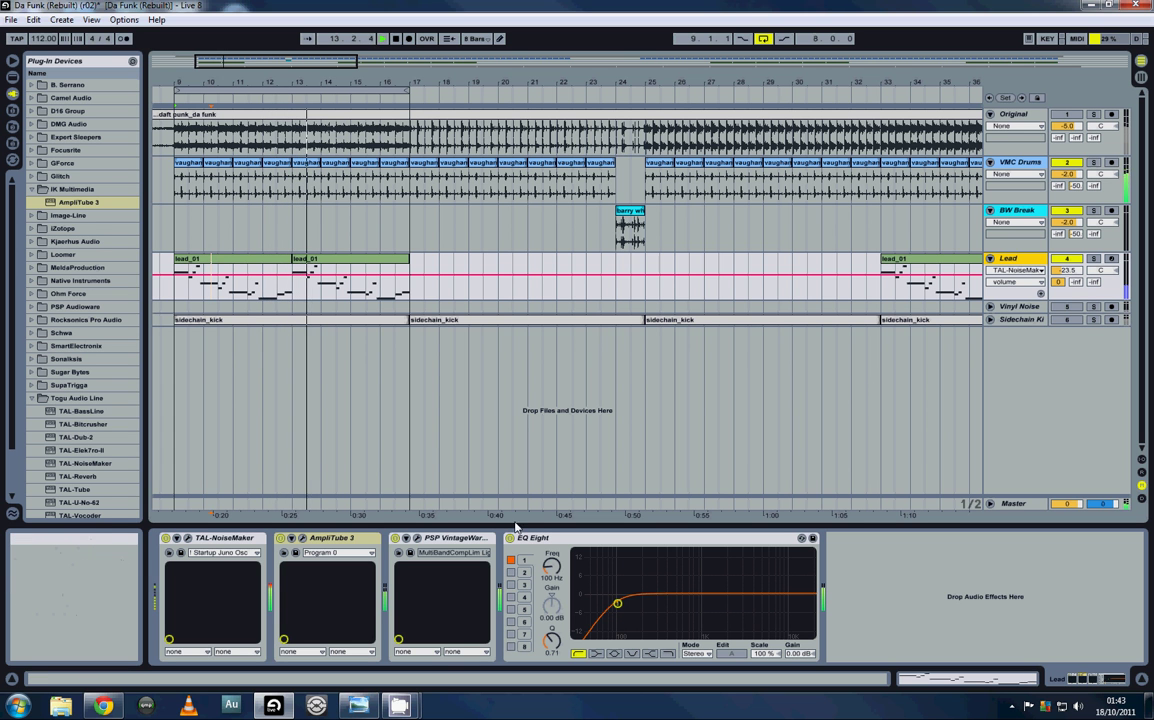
Step: Reopen TAL-NoiseMaker, set the filter contour to -0.51 and the resonance to 0.70, and audition the Lead track soloed
click(188, 539)
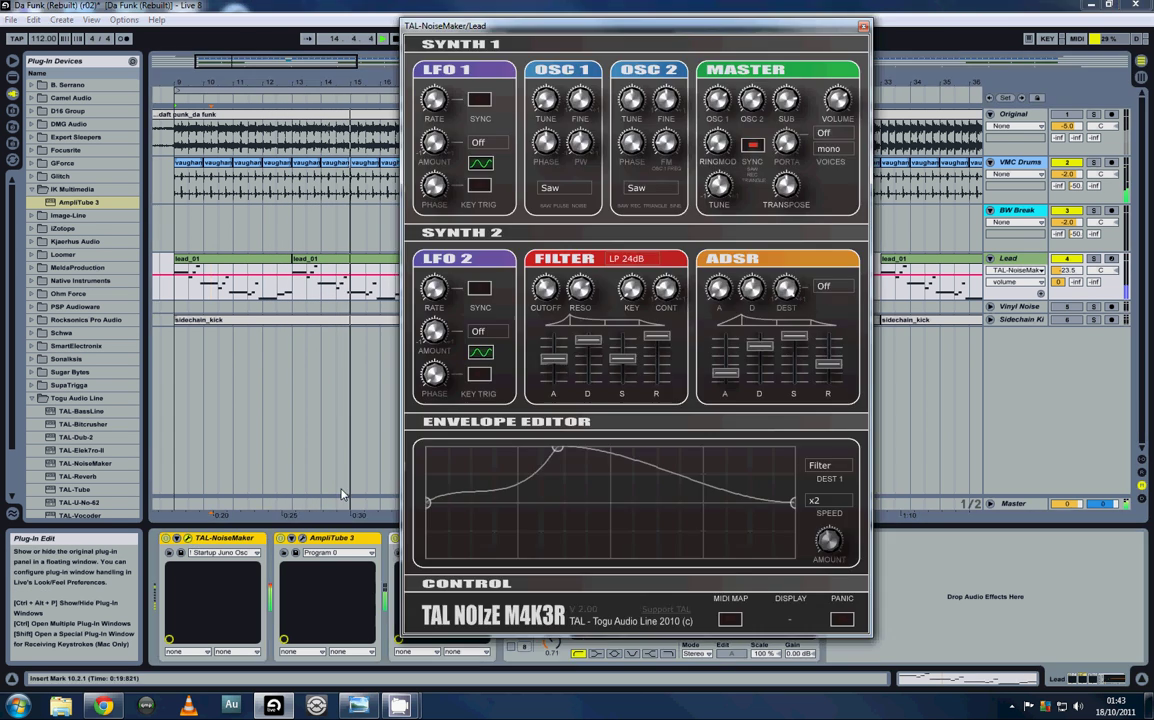
click(663, 291)
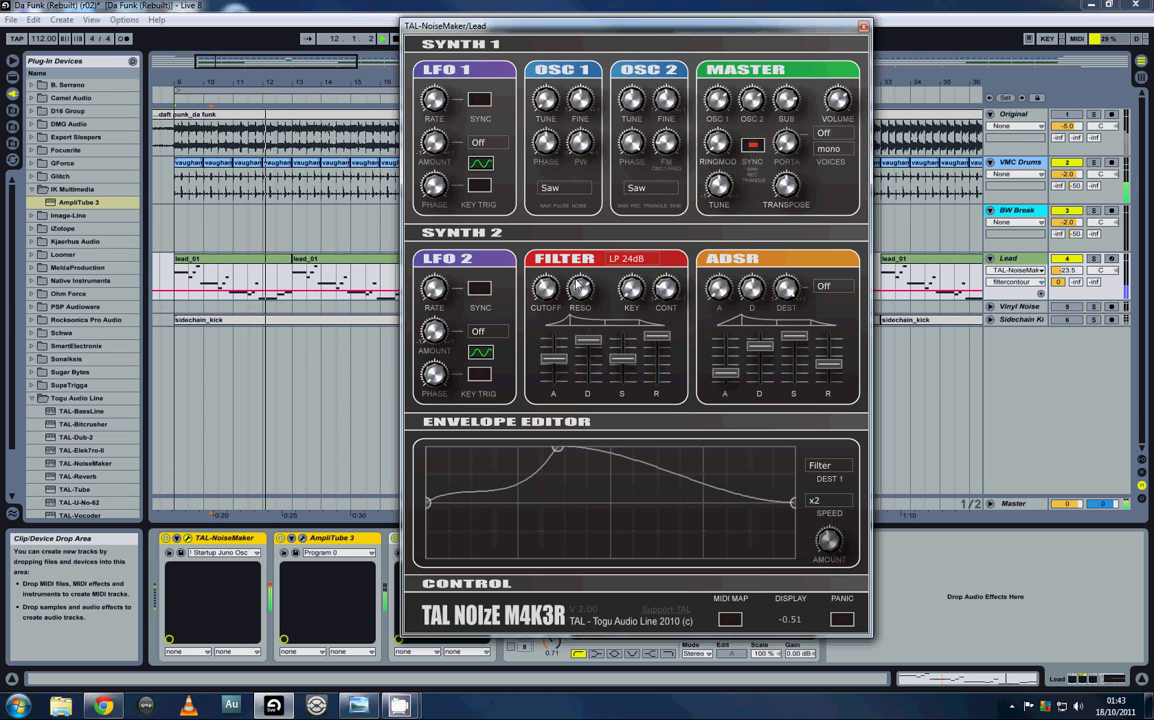
click(580, 290)
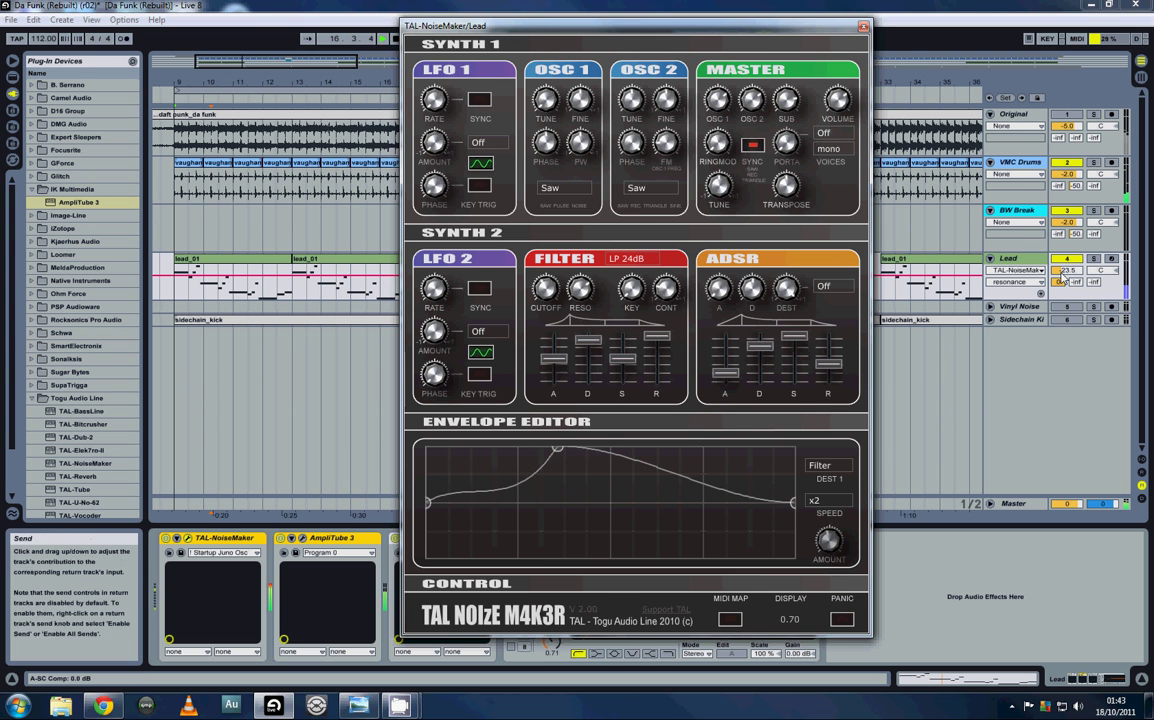
click(1094, 260)
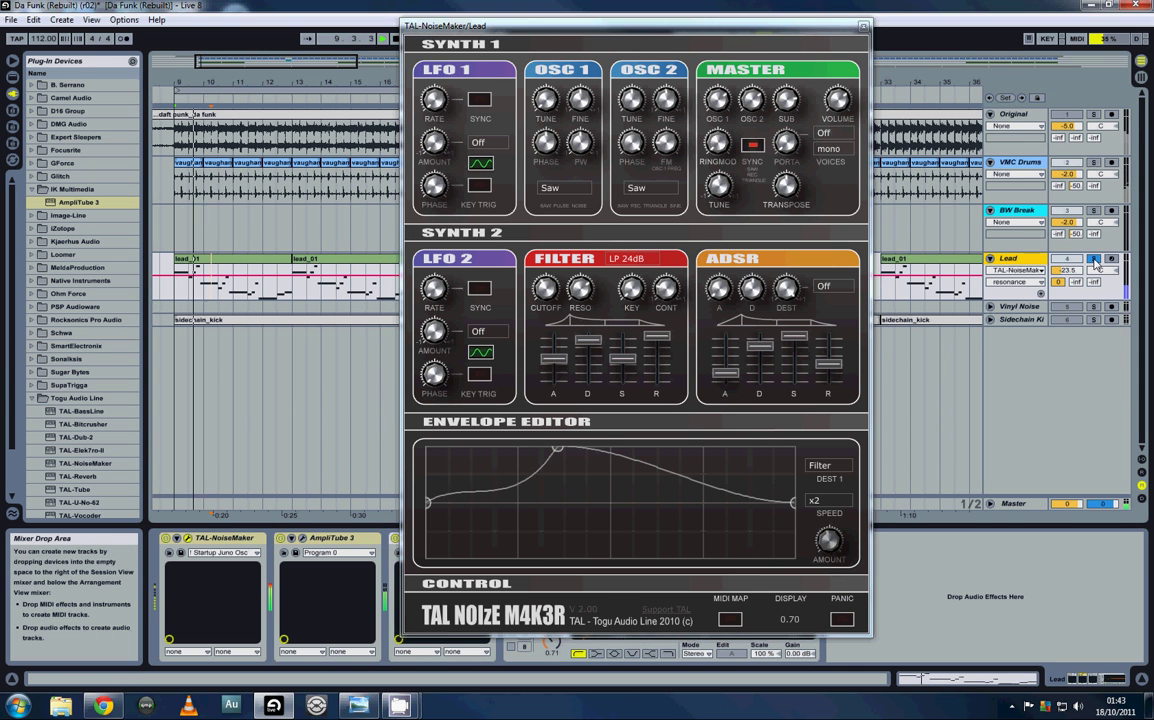